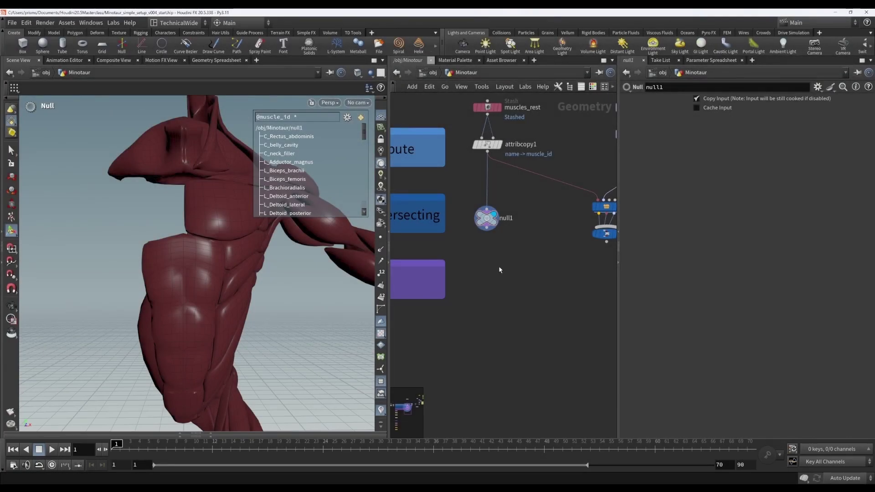
- Add a Muscle Solidify node beneath null1 and wire null1 into its input
{"action": "key", "text": "Tab"}
{"action": "type", "text": "muscl"}
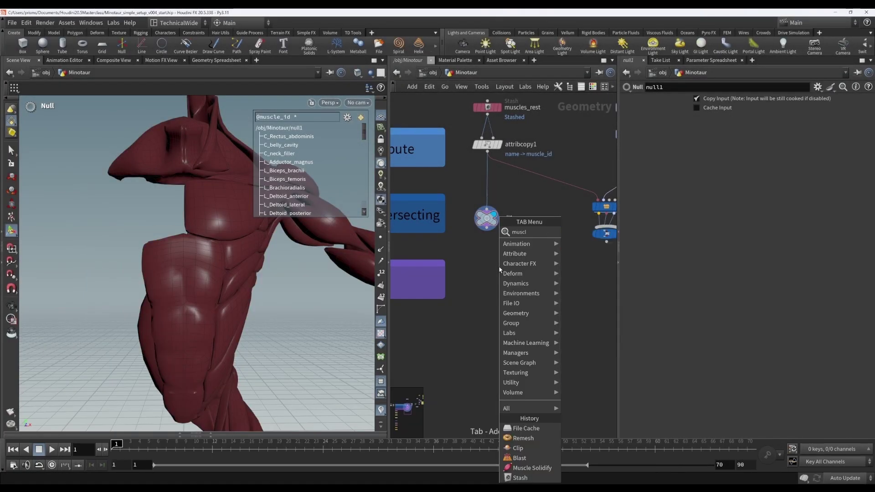
{"action": "type", "text": "eso"}
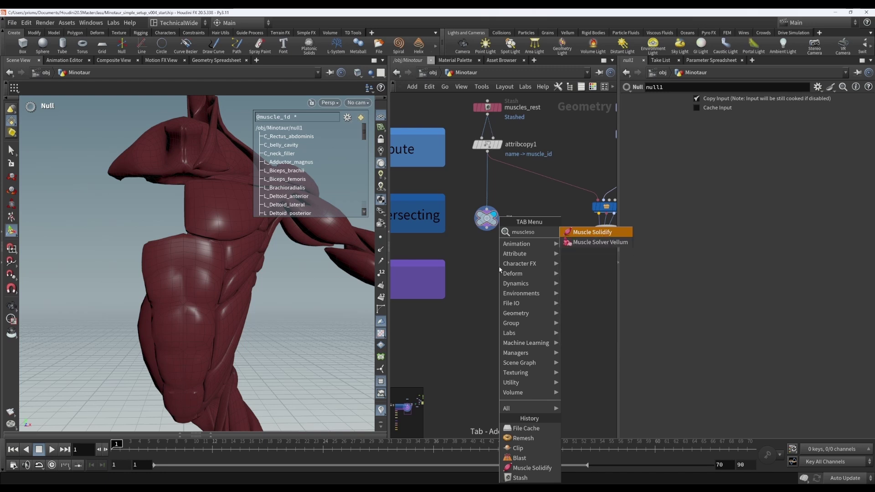
{"action": "key", "text": "Return"}
{"action": "left_click", "coordinate": [483, 276]}
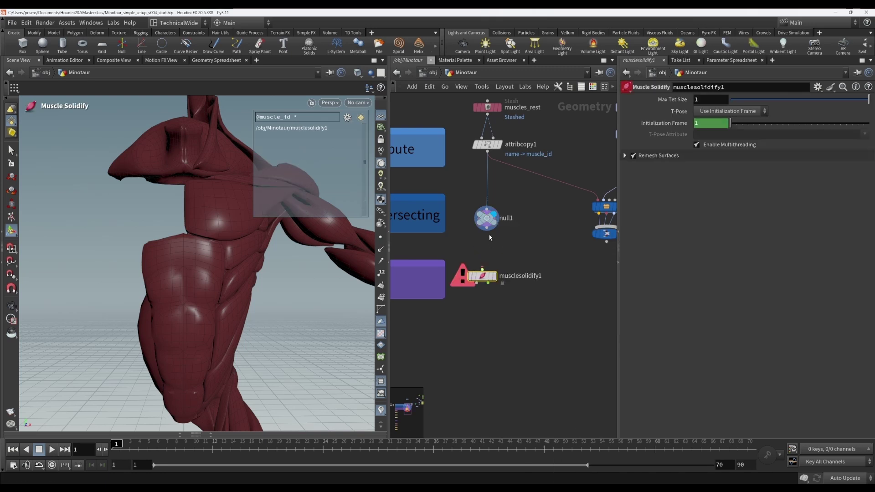
{"action": "left_click", "coordinate": [488, 284]}
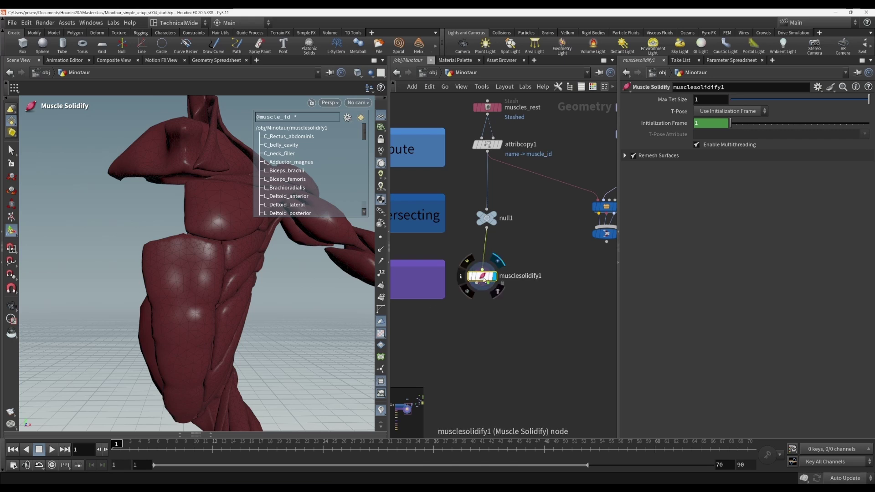
{"action": "left_click_drag", "start_coordinate": [482, 276], "coordinate": [486, 278]}
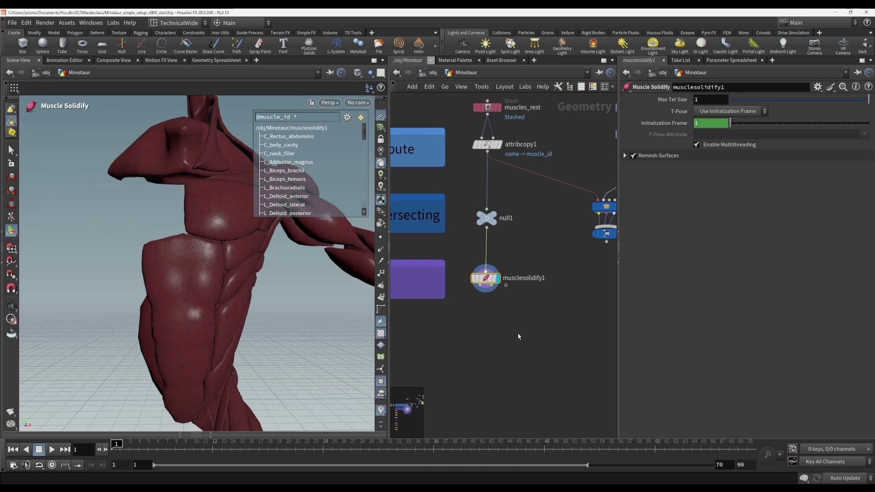
{"action": "mouse_move", "coordinate": [485, 285]}
{"action": "key", "text": "Escape"}
{"action": "left_click_drag", "start_coordinate": [230, 287], "coordinate": [138, 285]}
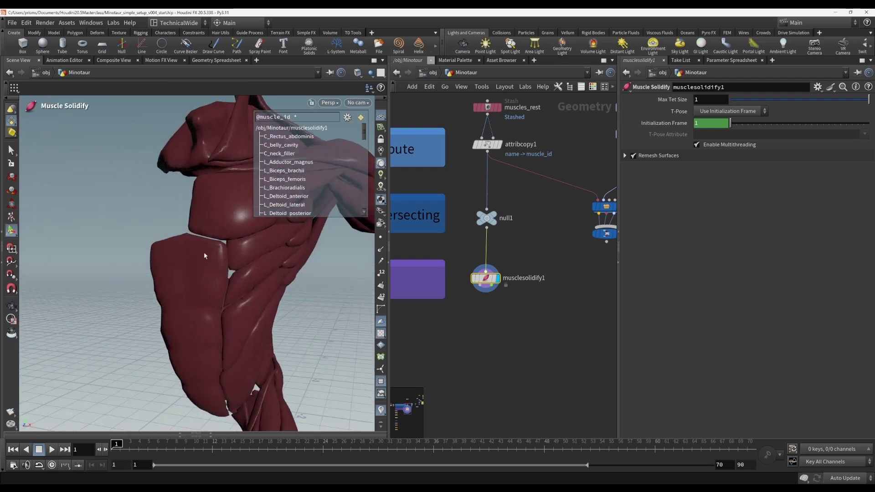
{"action": "left_click_drag", "start_coordinate": [204, 252], "coordinate": [164, 255]}
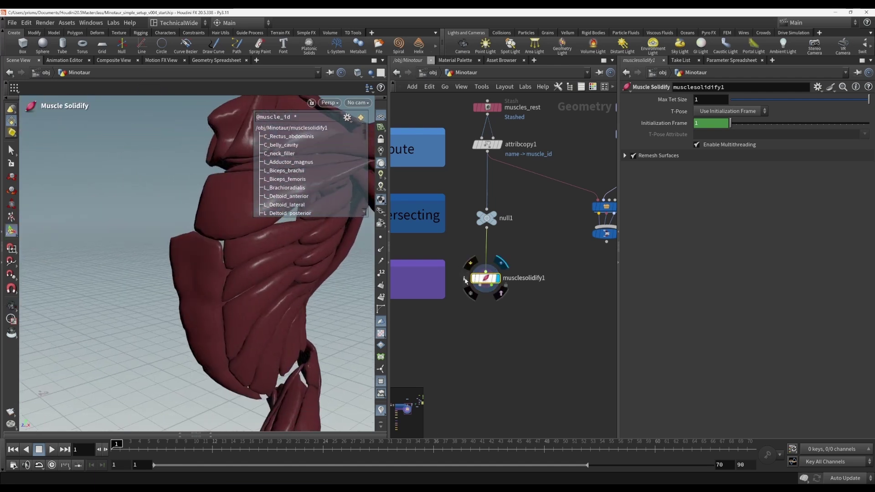
{"action": "left_click", "coordinate": [464, 278]}
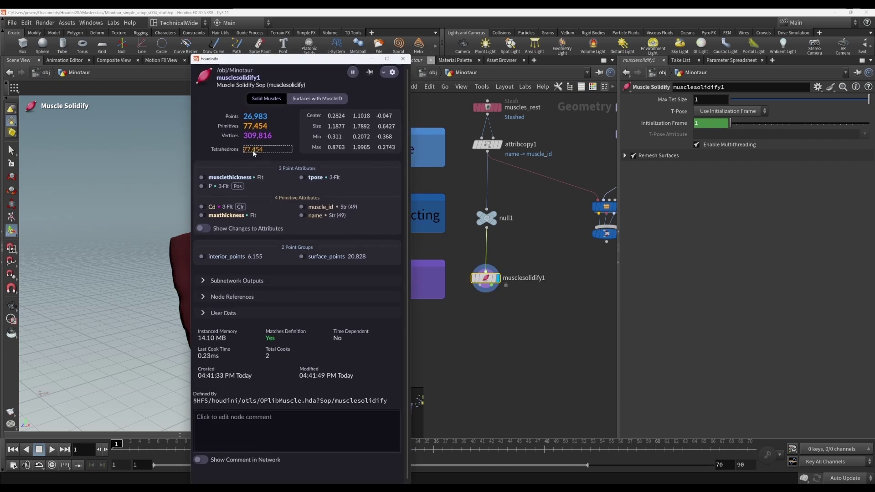
{"action": "left_click", "coordinate": [465, 218]}
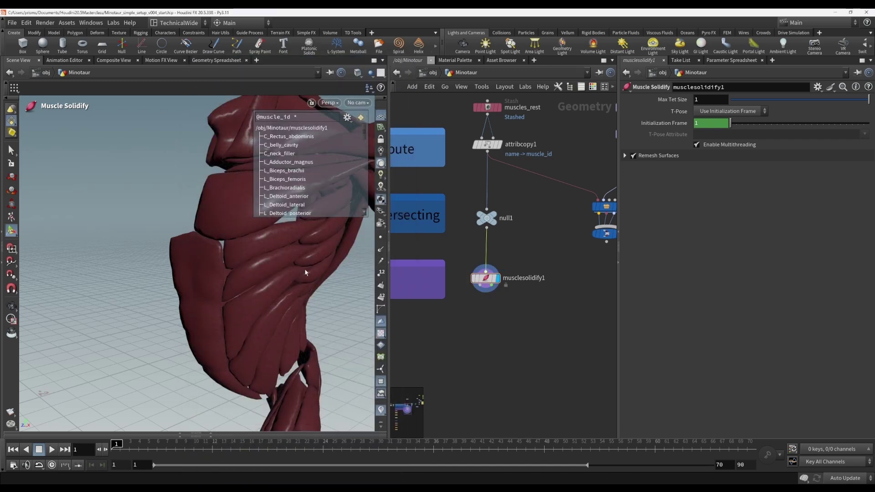
{"action": "left_click_drag", "start_coordinate": [307, 267], "coordinate": [446, 327]}
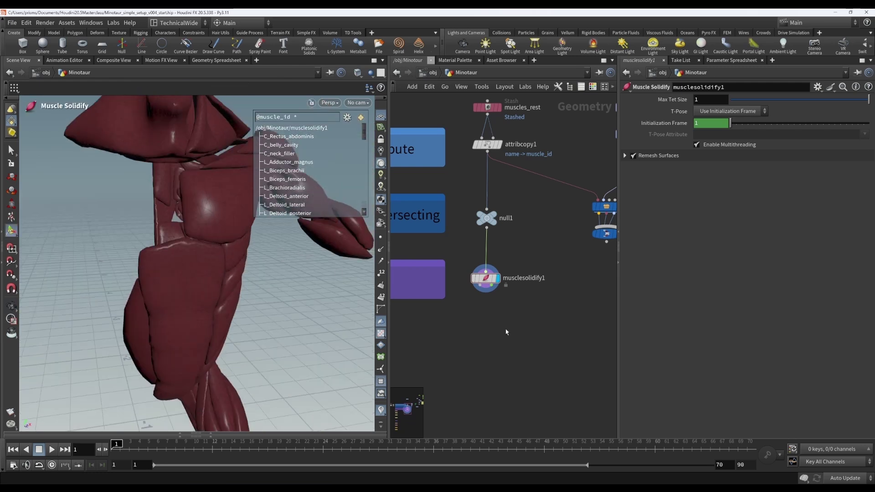
{"action": "key", "text": "Tab"}
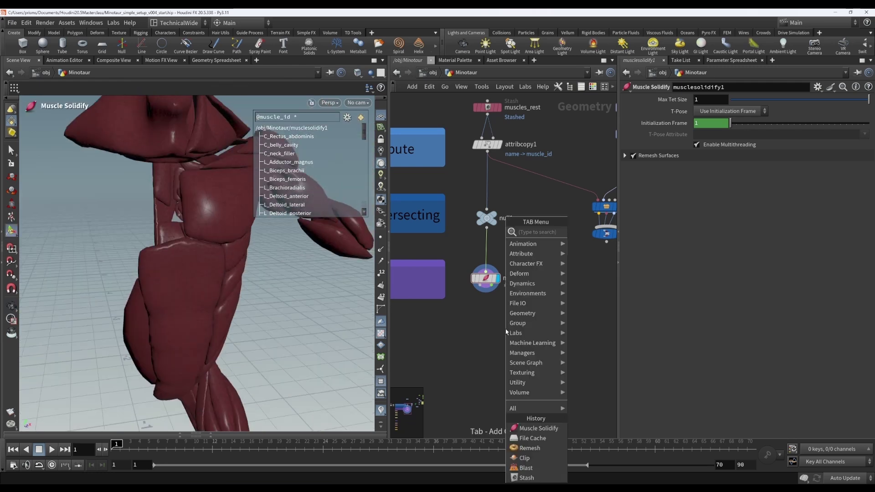
{"action": "key", "text": "Escape"}
{"action": "key", "text": "l"}
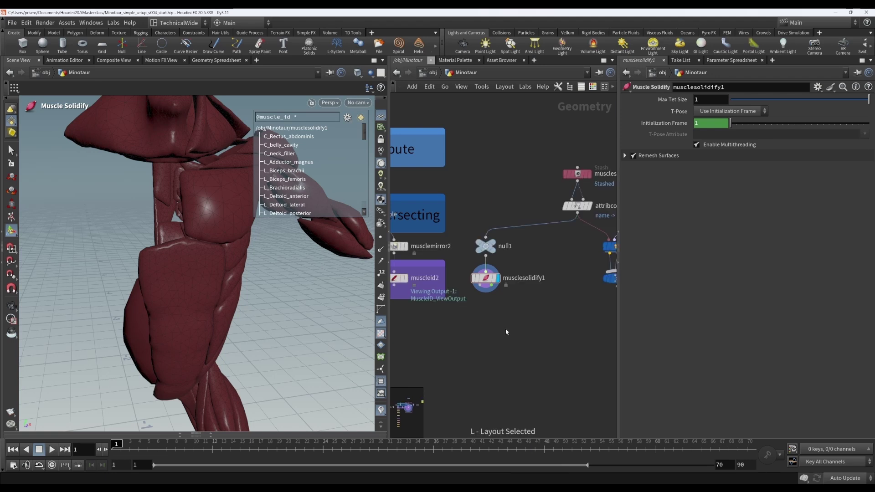
{"action": "key", "text": "ctrl+z"}
{"action": "key", "text": "Tab"}
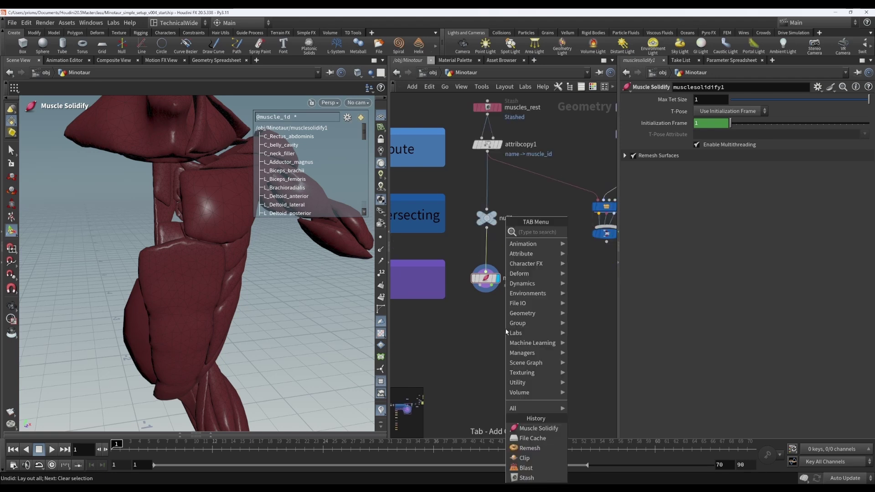
{"action": "left_click", "coordinate": [524, 429]}
{"action": "left_click", "coordinate": [487, 313]}
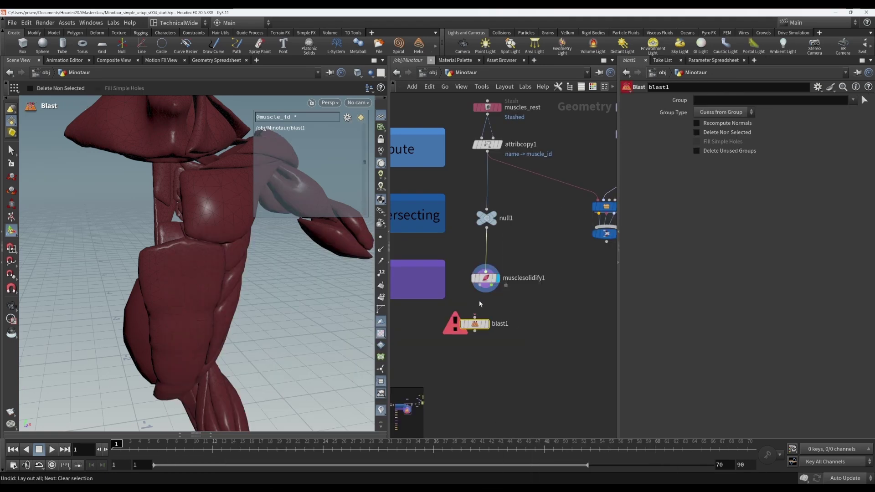
{"action": "left_click", "coordinate": [729, 132]}
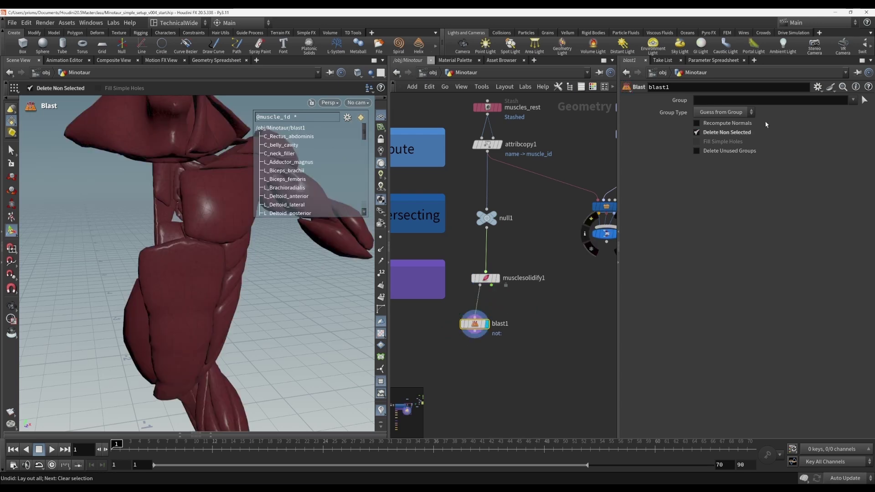
{"action": "left_click", "coordinate": [864, 100]}
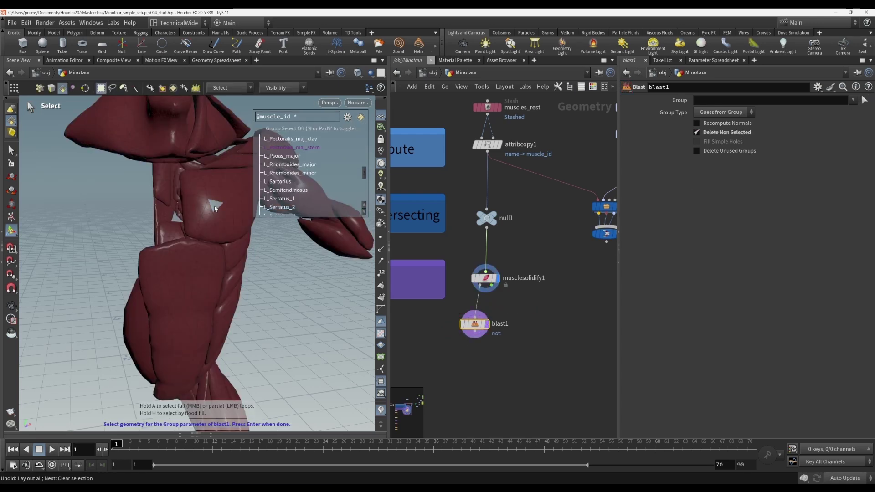
{"action": "left_click", "coordinate": [215, 209]}
{"action": "key", "text": "Return"}
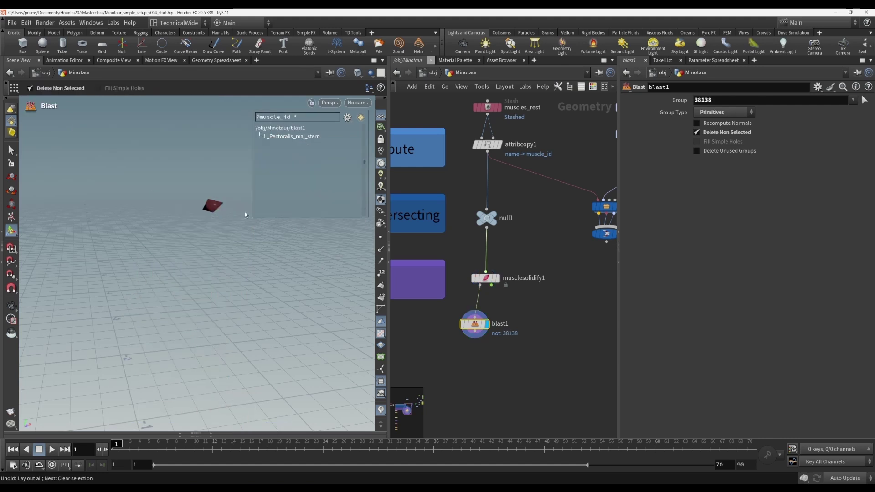
{"action": "key", "text": "Escape"}
{"action": "key", "text": "f"}
{"action": "left_click_drag", "start_coordinate": [172, 279], "coordinate": [142, 260]}
{"action": "key", "text": "Return"}
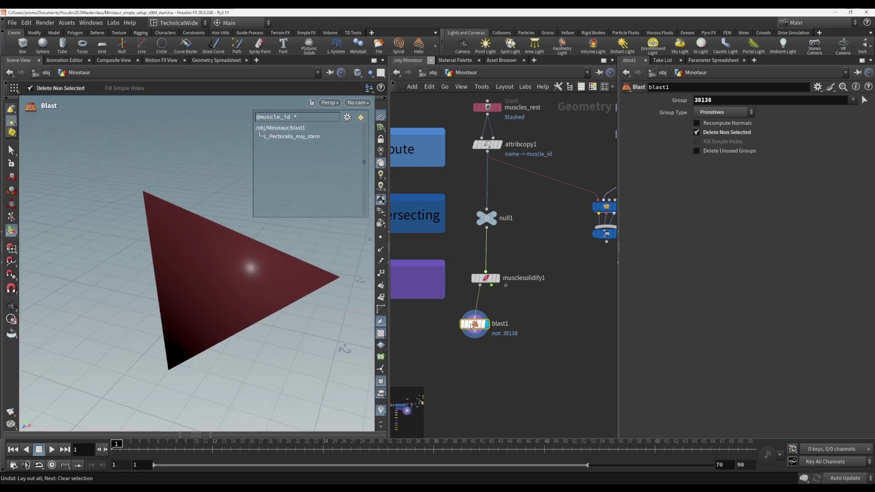
{"action": "middle_click", "coordinate": [474, 324]}
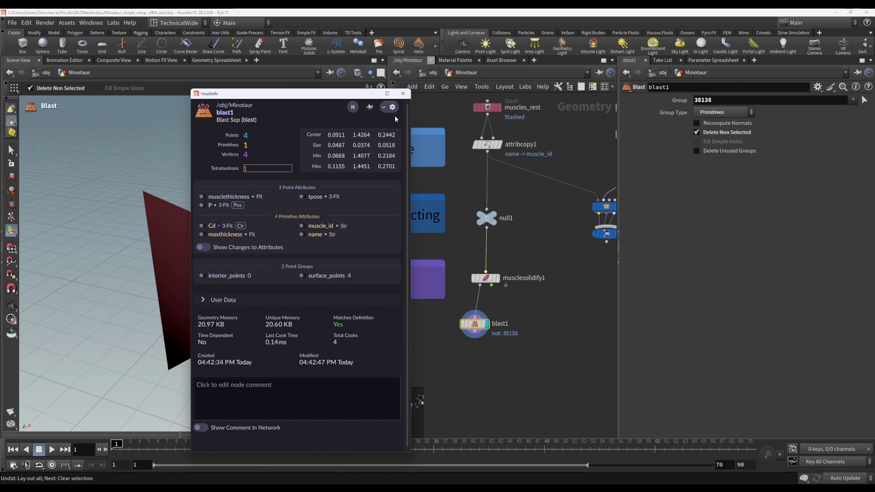
{"action": "left_click", "coordinate": [403, 94]}
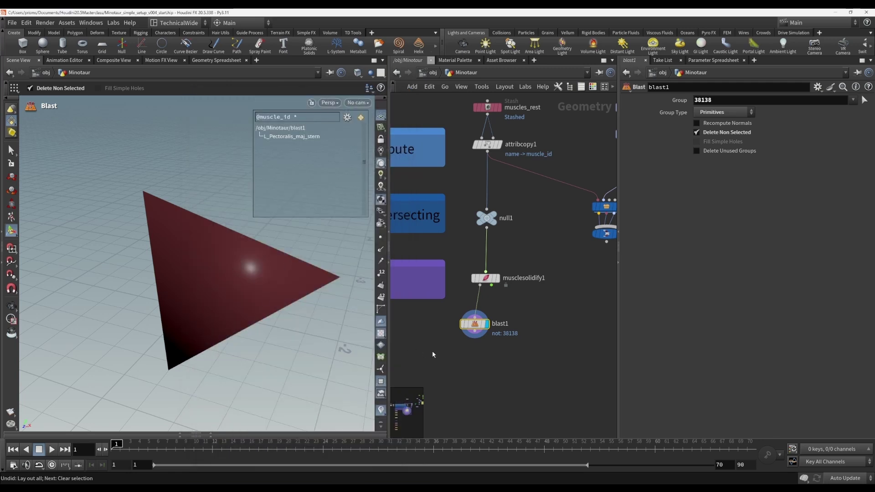
{"action": "key", "text": "Delete"}
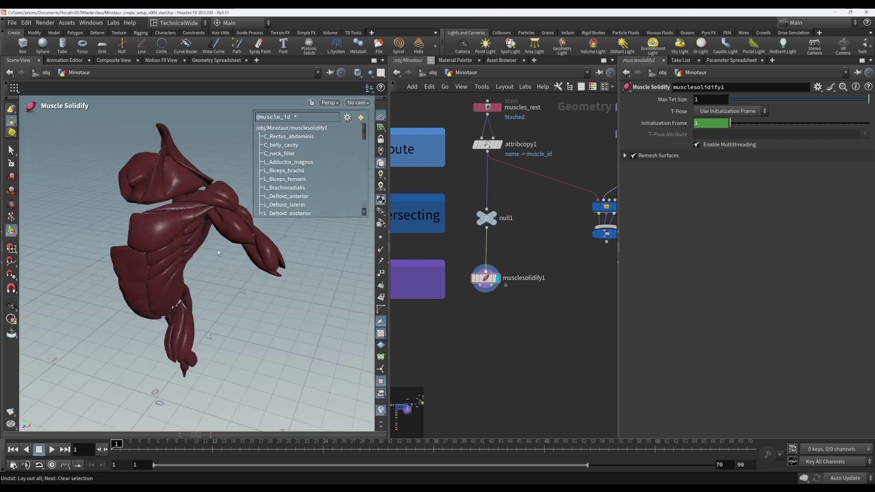
- Enable Remesh Surfaces on musclesolidify1 with Min Size 0.0165 and Max Size 0.0872, then inspect the muscles
{"action": "left_click_drag", "start_coordinate": [207, 246], "coordinate": [228, 242]}
{"action": "key", "text": "Return"}
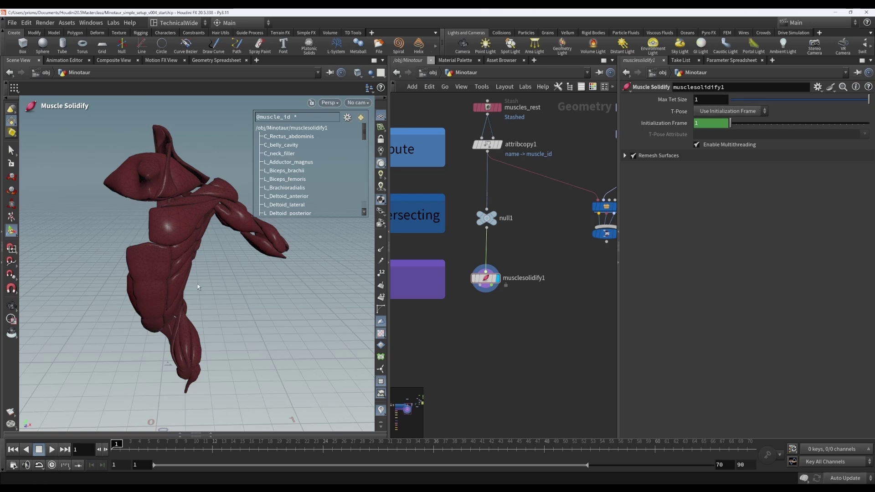
{"action": "left_click", "coordinate": [631, 156]}
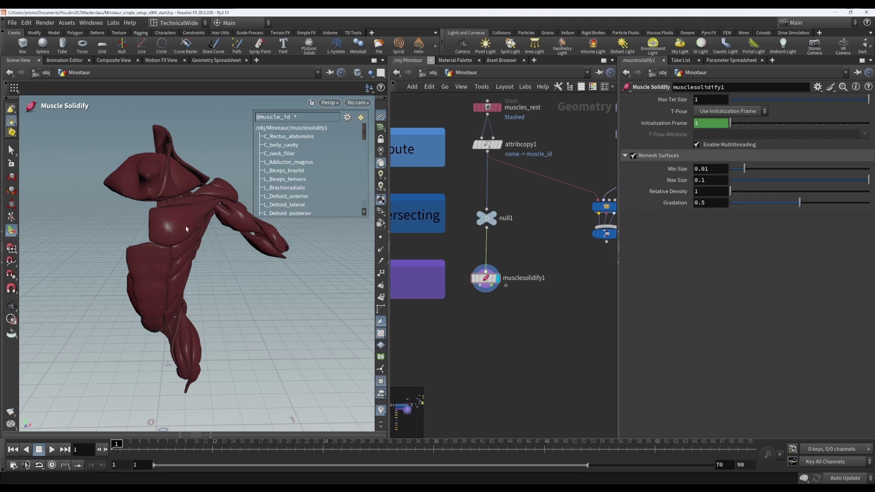
{"action": "left_click", "coordinate": [754, 170]}
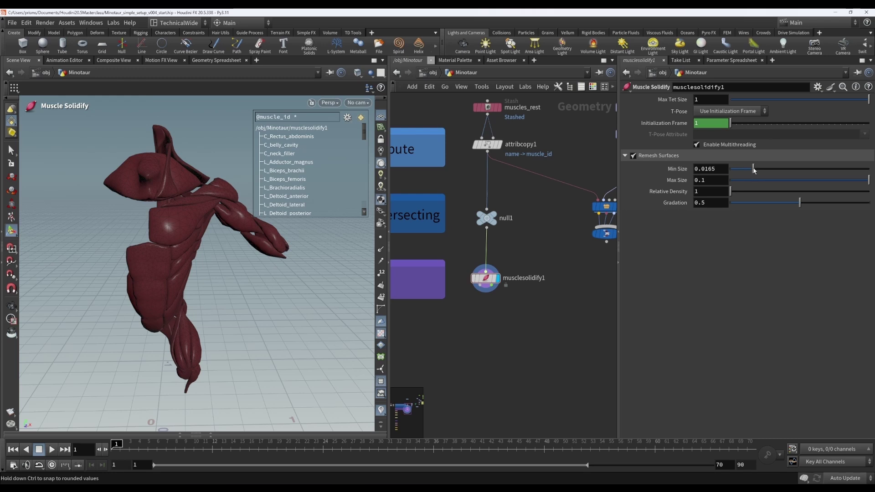
{"action": "left_click", "coordinate": [851, 180]}
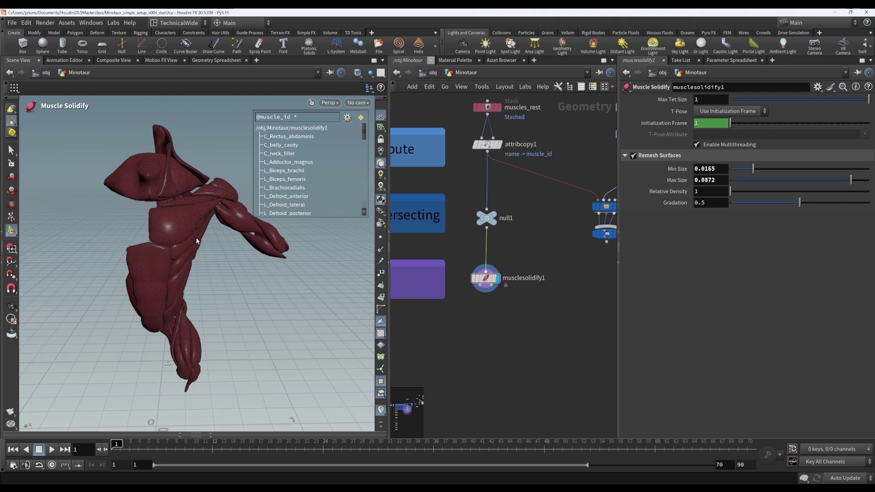
{"action": "key", "text": "Escape"}
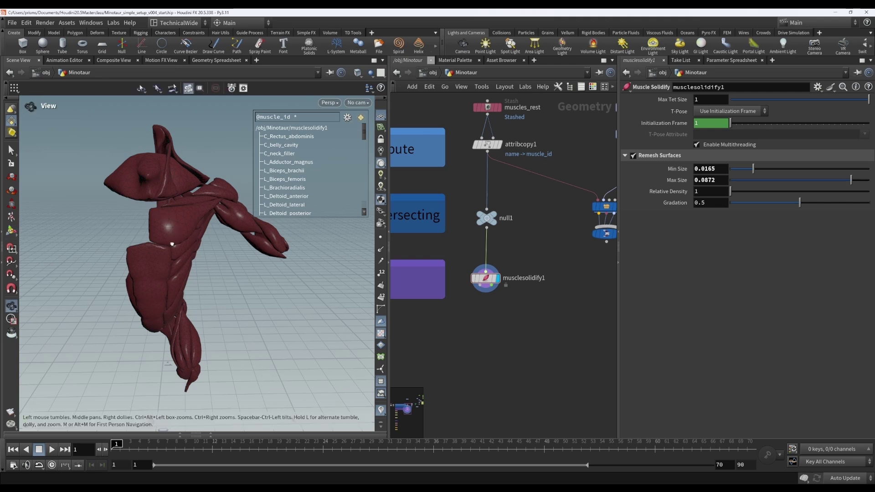
{"action": "left_click_drag", "start_coordinate": [197, 241], "coordinate": [273, 274]}
{"action": "scroll", "coordinate": [298, 307], "scroll_direction": "up", "scroll_amount": 3}
{"action": "left_click_drag", "start_coordinate": [297, 307], "coordinate": [205, 310]}
- Insert a Null node on the wire above musclesolidify1
{"action": "key", "text": "Return"}
{"action": "key", "text": "Tab"}
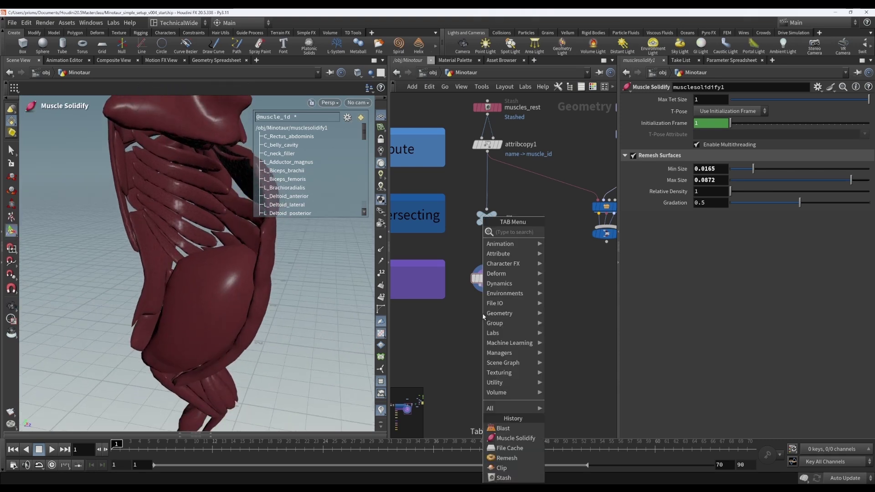
{"action": "type", "text": "null"}
{"action": "key", "text": "Return"}
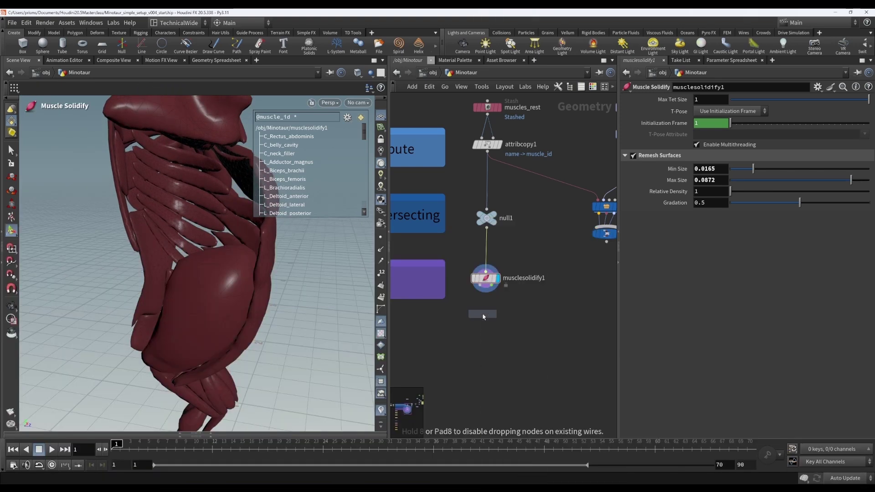
- Add a Clip node below musclesolidify1 and display its clipped output
{"action": "left_click", "coordinate": [483, 315]}
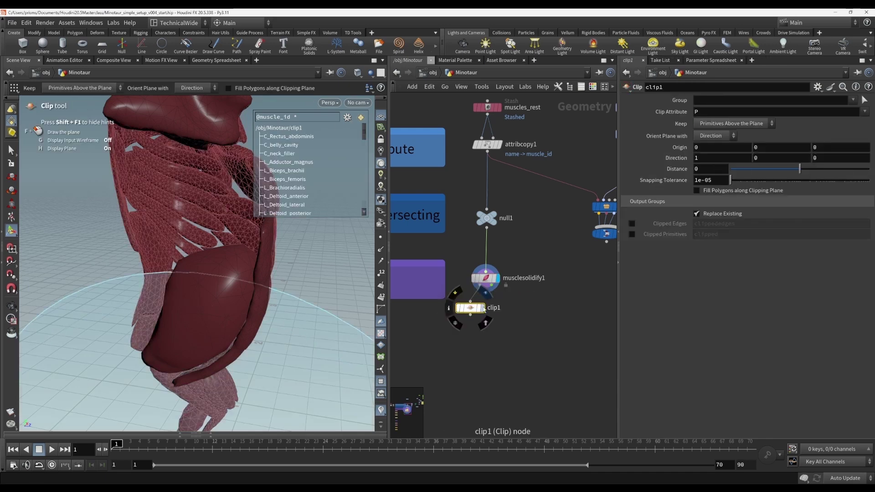
{"action": "left_click", "coordinate": [483, 309]}
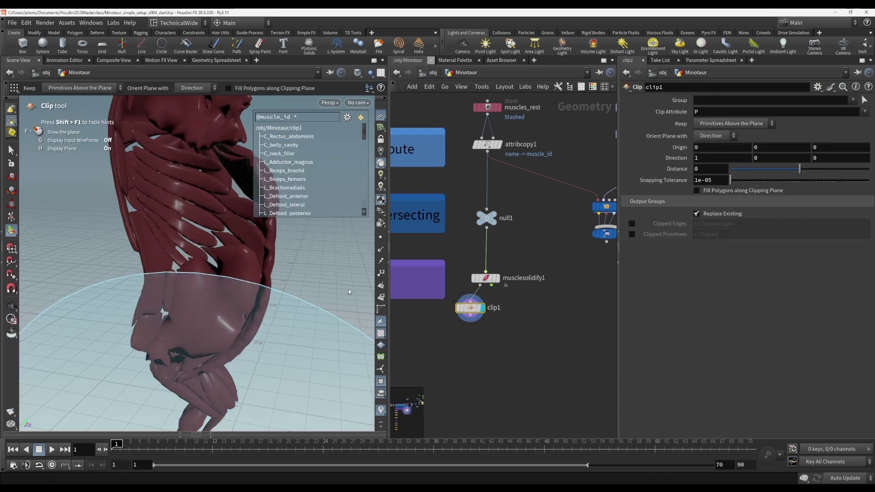
{"action": "key", "text": "Escape"}
{"action": "left_click_drag", "start_coordinate": [349, 291], "coordinate": [117, 288]}
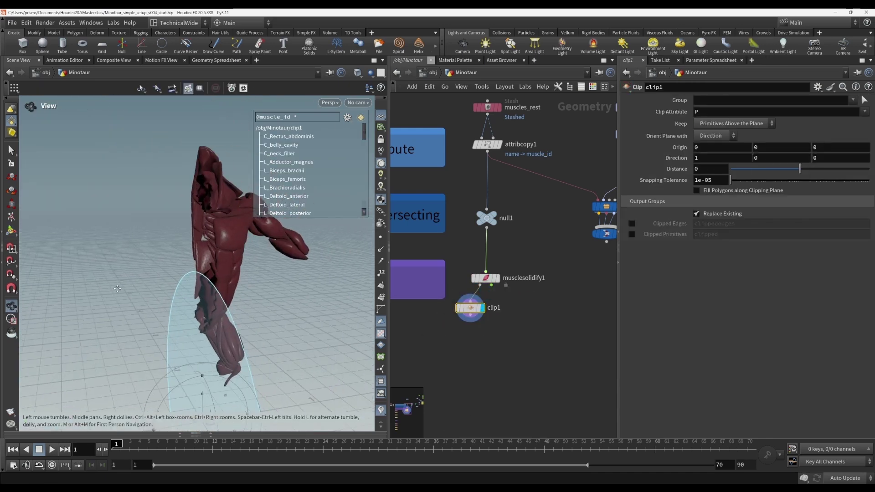
- Slide the clip plane to X 0.00671288 so it cuts through the torso muscles
{"action": "key", "text": "Return"}
{"action": "left_click_drag", "start_coordinate": [238, 417], "coordinate": [176, 276]}
{"action": "scroll", "coordinate": [187, 257], "scroll_direction": "up", "scroll_amount": 5}
{"action": "key", "text": "Escape"}
{"action": "left_click_drag", "start_coordinate": [234, 245], "coordinate": [197, 284]}
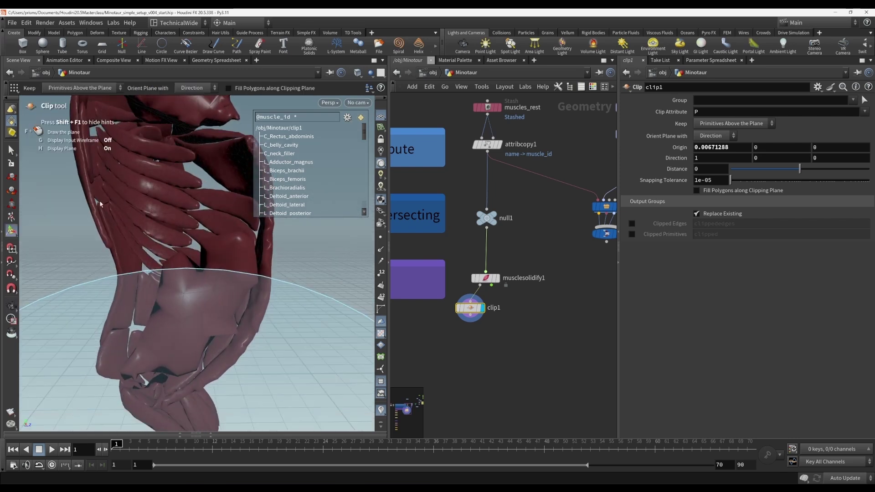
{"action": "right_click_drag", "start_coordinate": [182, 313], "coordinate": [238, 318]}
{"action": "left_click_drag", "start_coordinate": [237, 318], "coordinate": [255, 314]}
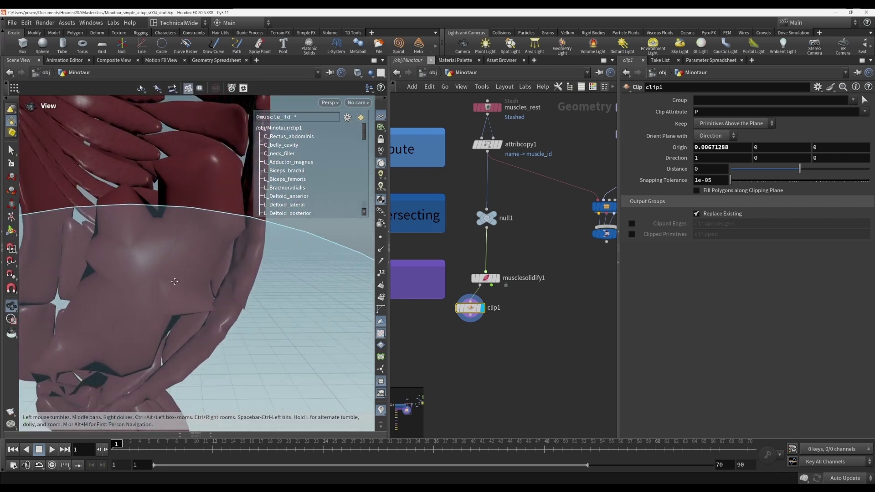
{"action": "key", "text": "Return"}
- Lower musclesolidify1's Max Tet Size from 1 toward 0.012, then interrupt the slow recook
{"action": "left_click", "coordinate": [486, 278]}
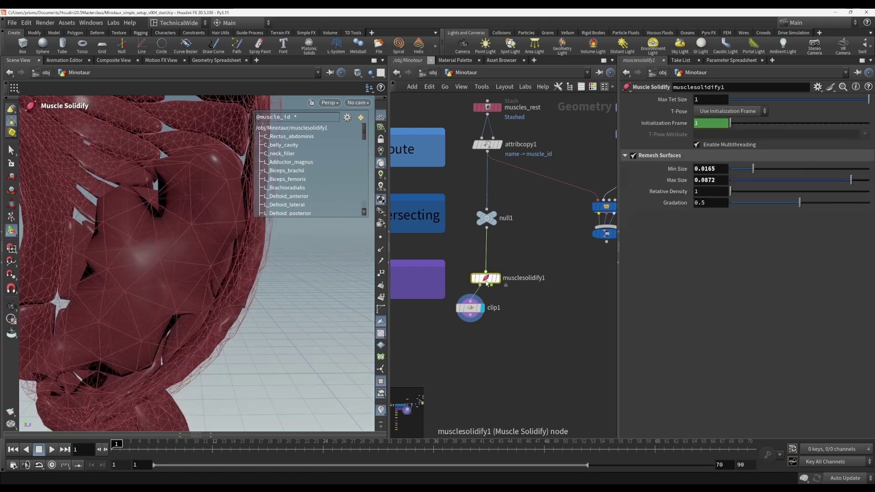
{"action": "left_click_drag", "start_coordinate": [831, 101], "coordinate": [769, 103]}
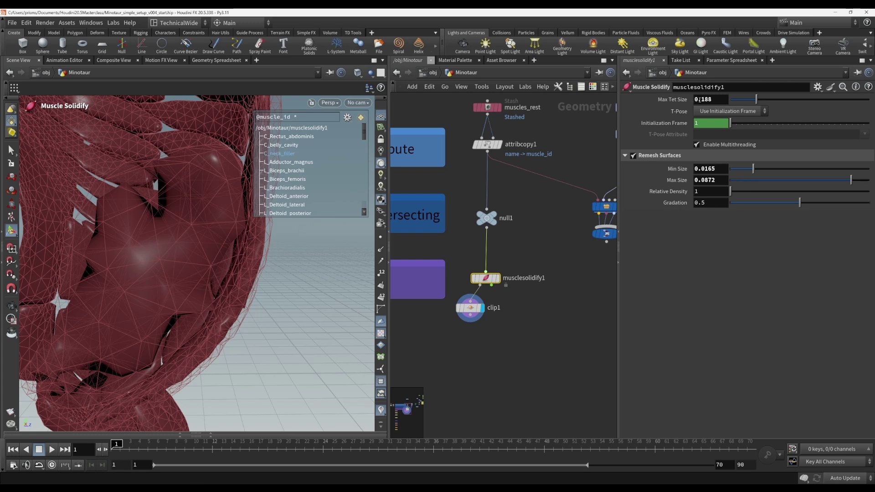
{"action": "left_click_drag", "start_coordinate": [756, 100], "coordinate": [748, 100]}
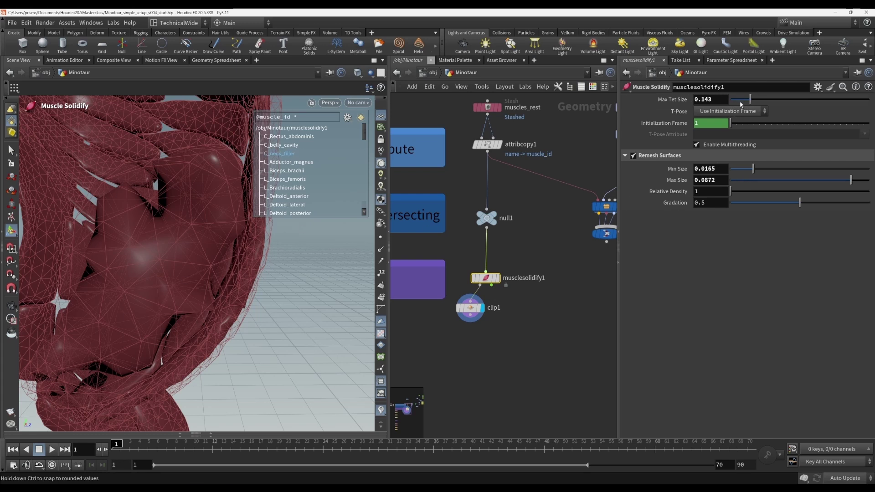
{"action": "left_click", "coordinate": [738, 100]}
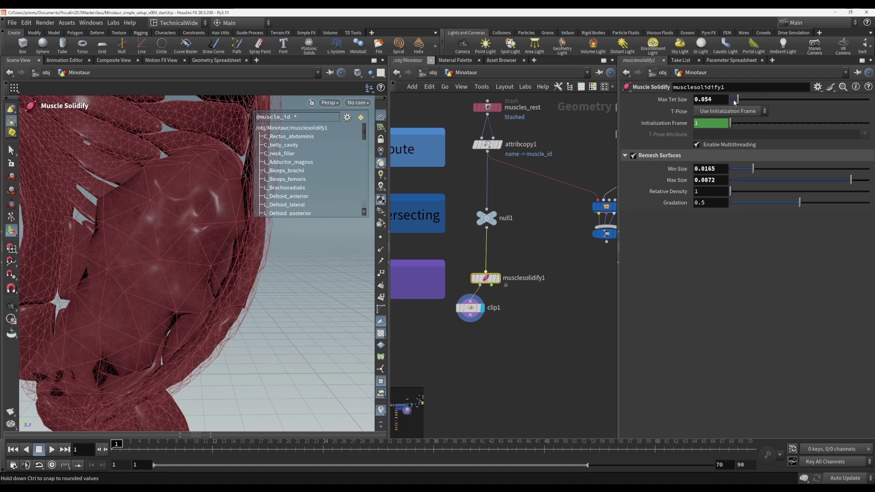
{"action": "left_click", "coordinate": [736, 102]}
{"action": "left_click_drag", "start_coordinate": [736, 101], "coordinate": [733, 101]}
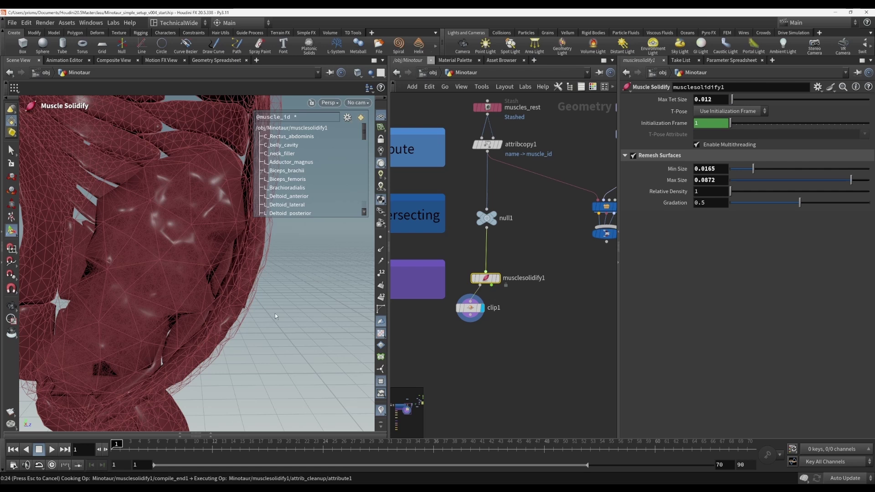
{"action": "key", "text": "Escape"}
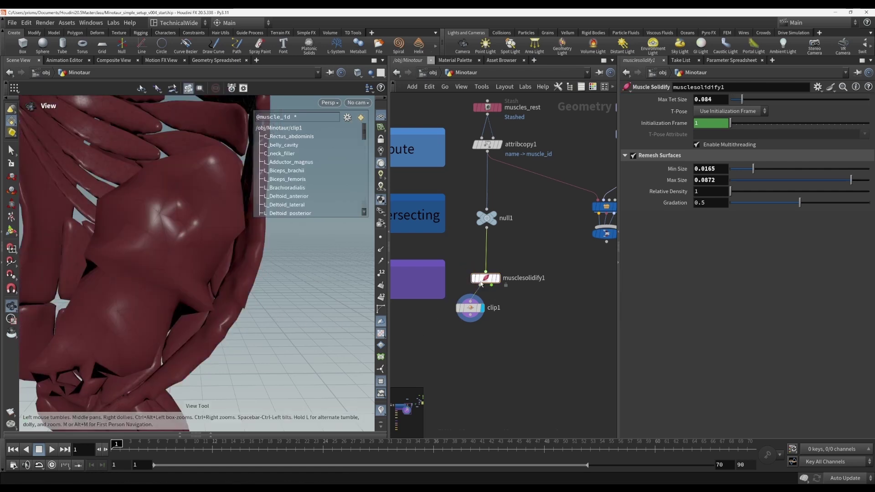
- Display musclesolidify1, adjust Max Tet Size, and switch cooking to Manual update
{"action": "left_click", "coordinate": [499, 279]}
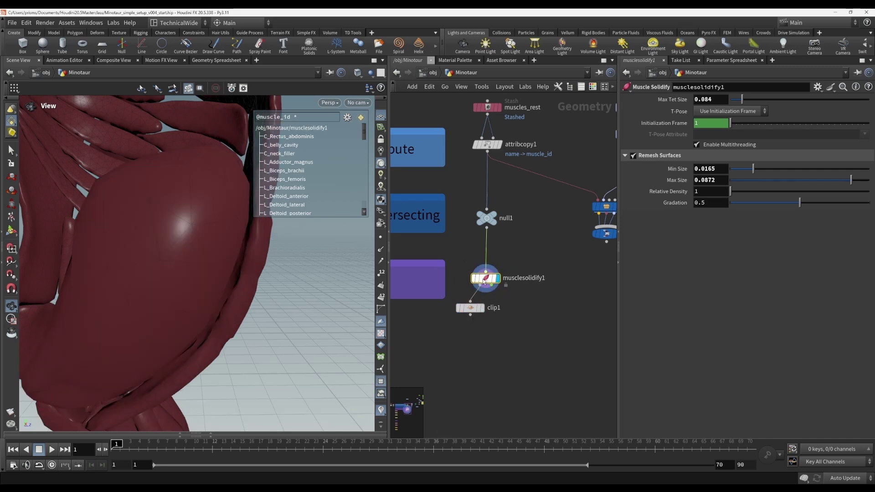
{"action": "left_click_drag", "start_coordinate": [742, 99], "coordinate": [757, 103]}
{"action": "left_click", "coordinate": [845, 478]}
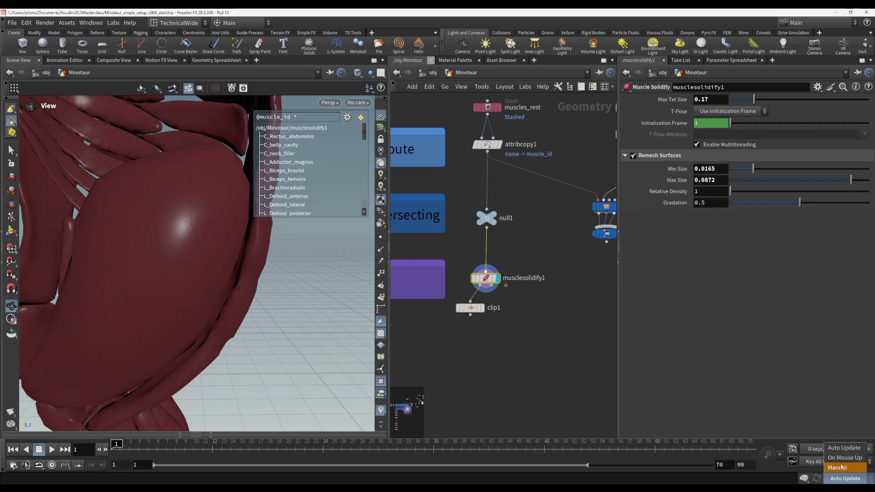
{"action": "left_click", "coordinate": [846, 474]}
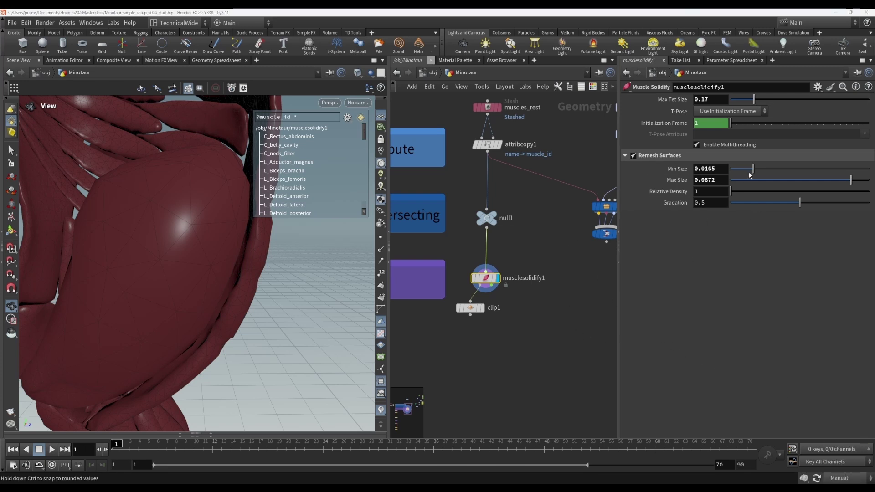
- Set remesh Min Size 0.02, Max Size 0.0714, and Max Tet Size 0.116
{"action": "left_click_drag", "start_coordinate": [753, 170], "coordinate": [761, 174]}
{"action": "left_click_drag", "start_coordinate": [852, 180], "coordinate": [829, 181]}
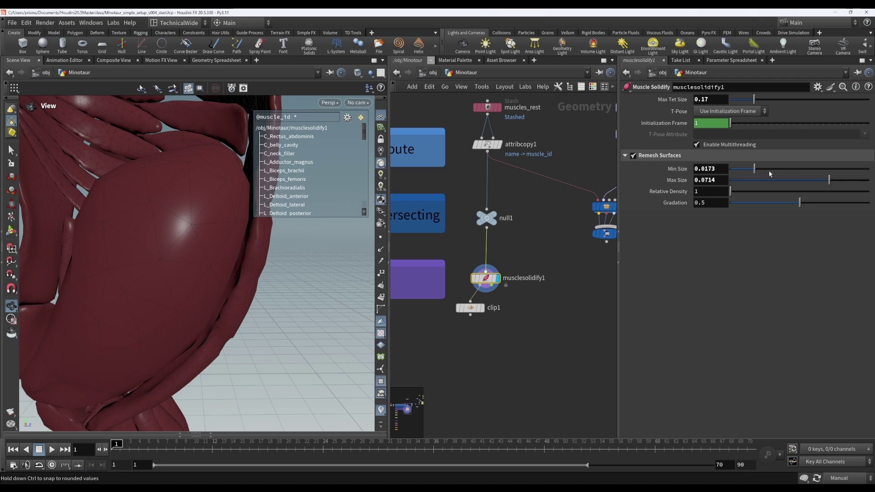
{"action": "left_click_drag", "start_coordinate": [756, 169], "coordinate": [758, 170]}
{"action": "left_click_drag", "start_coordinate": [754, 100], "coordinate": [746, 99]}
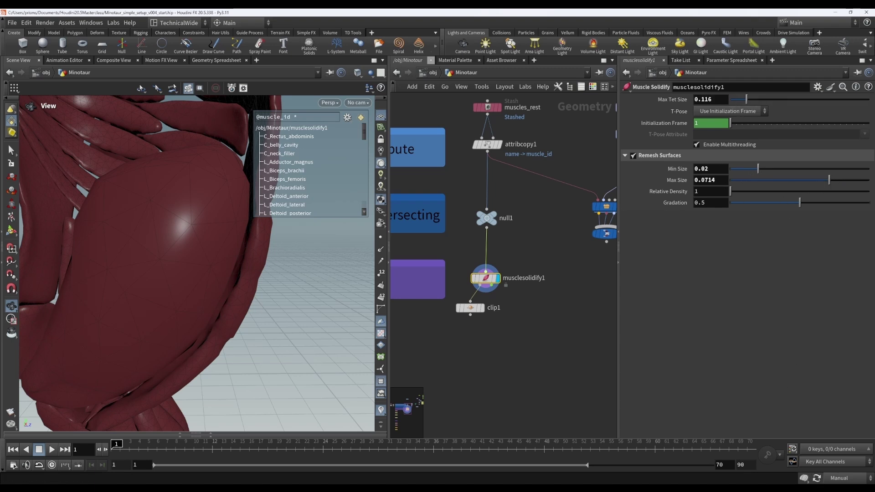
- Force a recook of the muscles, then restore Auto Update
{"action": "left_click", "coordinate": [841, 479]}
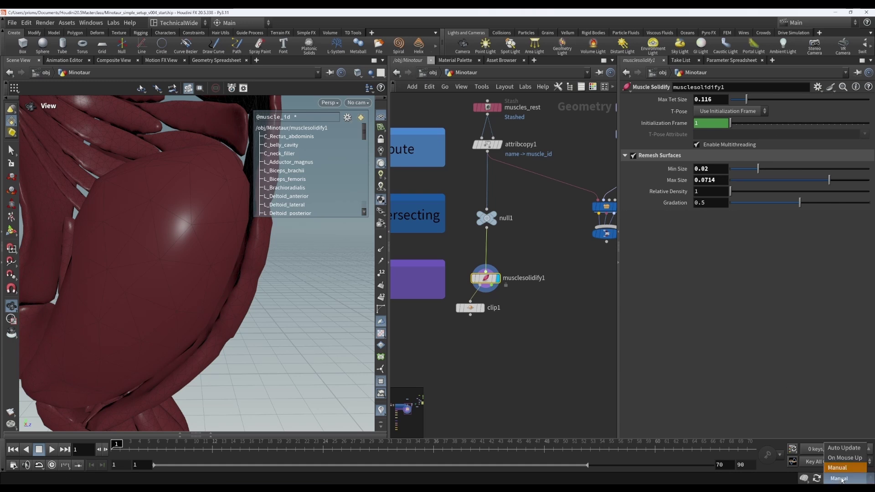
{"action": "left_click", "coordinate": [816, 480]}
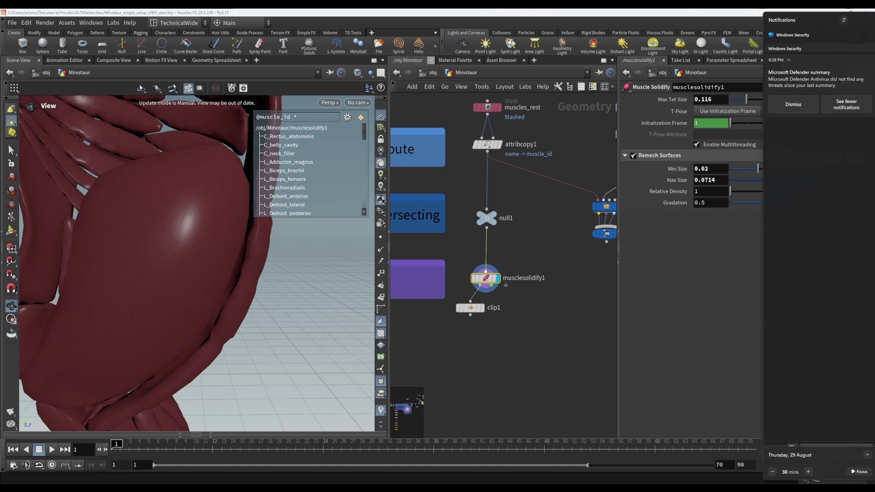
{"action": "left_click", "coordinate": [841, 479]}
{"action": "left_click", "coordinate": [843, 448]}
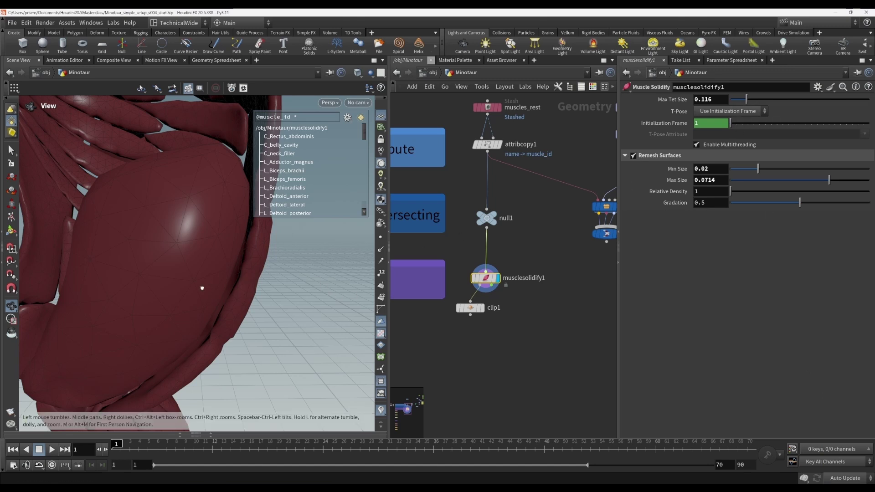
{"action": "left_click_drag", "start_coordinate": [201, 289], "coordinate": [274, 273]}
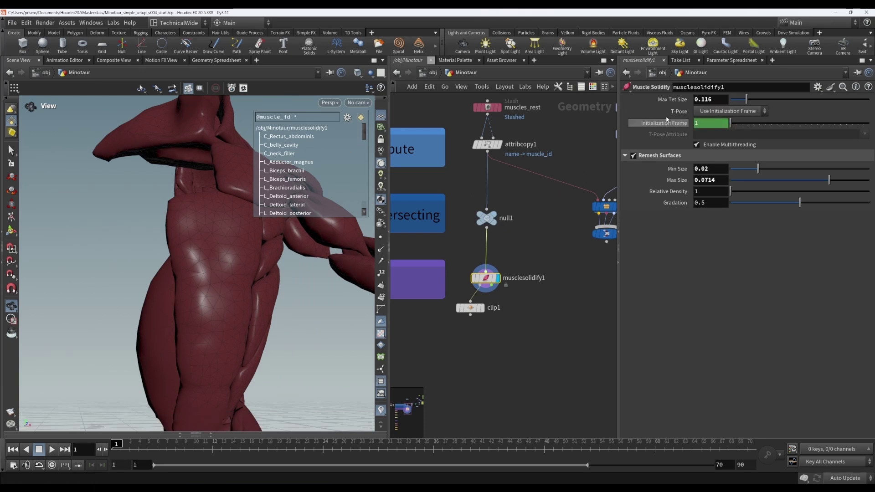
- Try T-Pose From Attribute, revert to Use Initialization Frame, and show musclesolidify1's info (13,167 points, 36,138 primitives)
{"action": "left_click", "coordinate": [495, 219]}
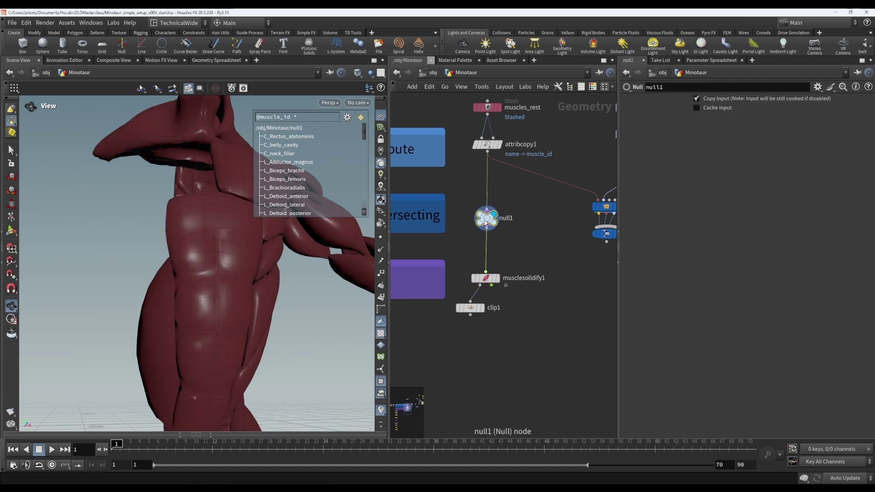
{"action": "left_click", "coordinate": [493, 280]}
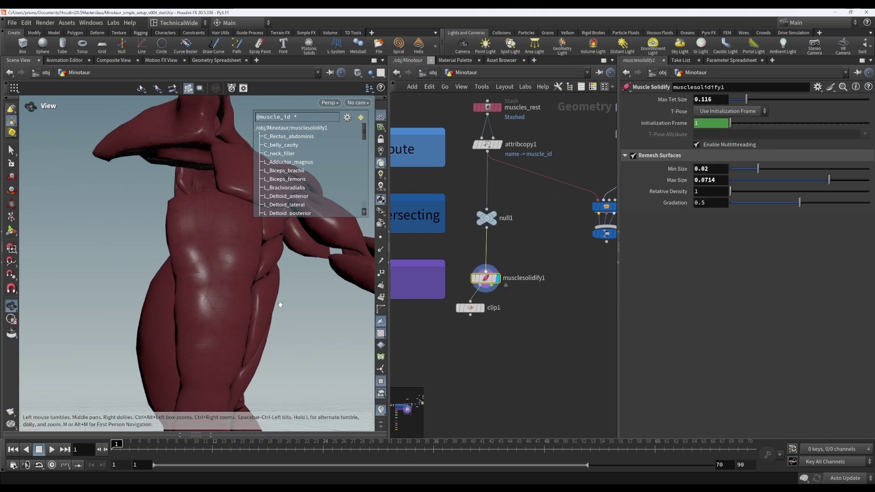
{"action": "left_click", "coordinate": [727, 113]}
{"action": "left_click", "coordinate": [727, 121]}
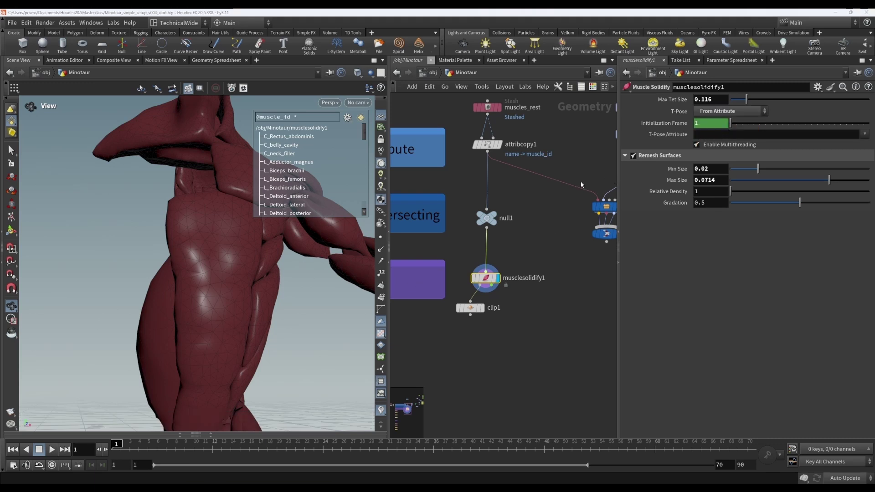
{"action": "left_click", "coordinate": [725, 113]}
{"action": "left_click", "coordinate": [725, 110]}
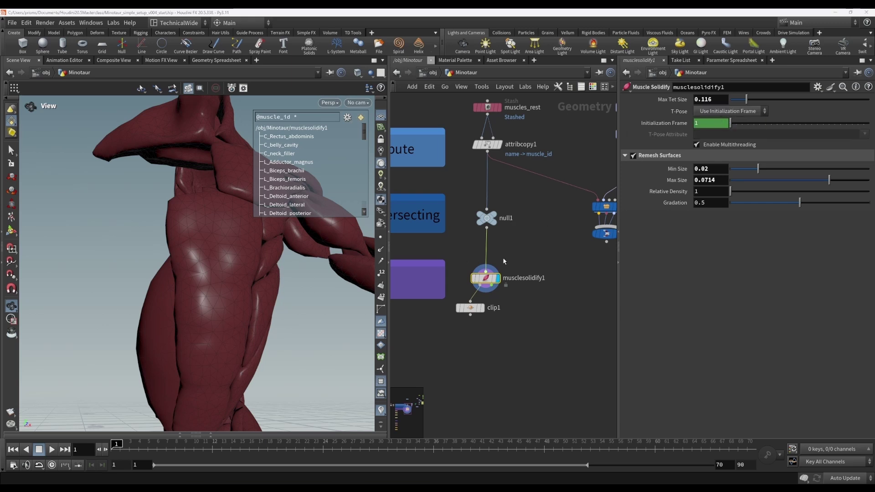
{"action": "left_click", "coordinate": [464, 278]}
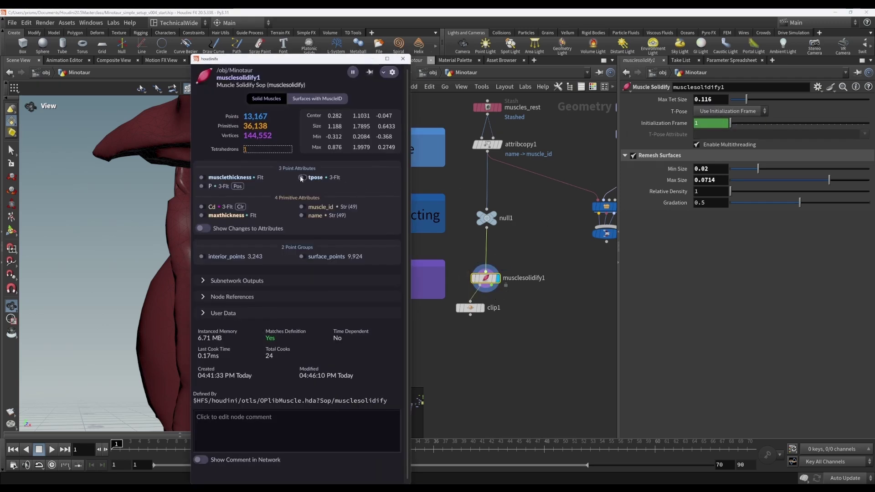
- Close the node info and review musclesolidify1's remesh settings of 0.02 to 0.0714
{"action": "left_click", "coordinate": [403, 58]}
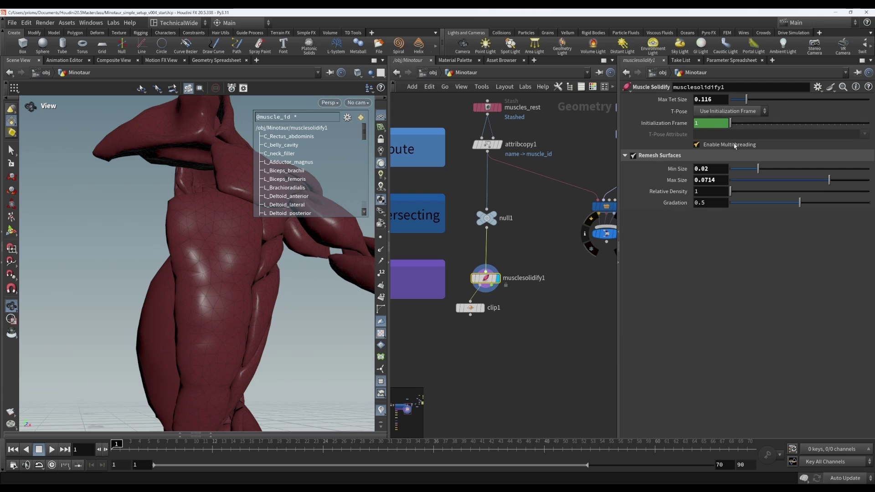
{"action": "mouse_move", "coordinate": [735, 146]}
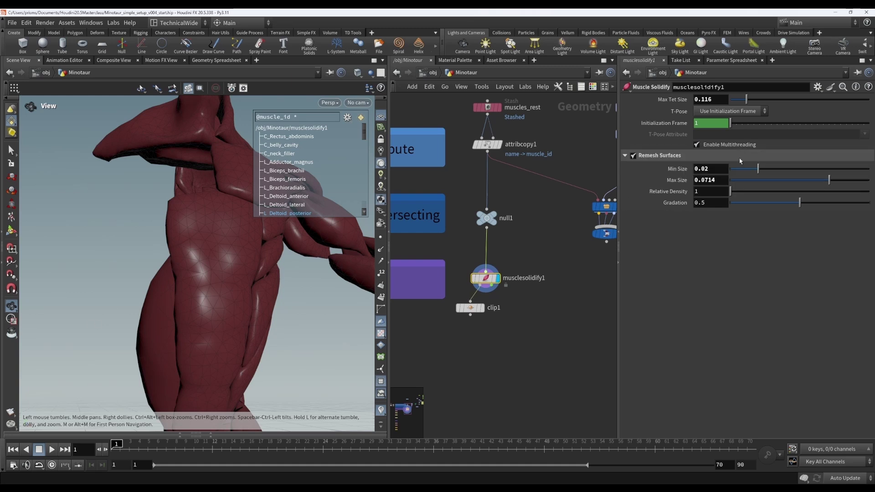
- Turn off musclesolidify1's Remesh Surfaces and insert a Remesh node between null1 and musclesolidify1
{"action": "left_click", "coordinate": [633, 156]}
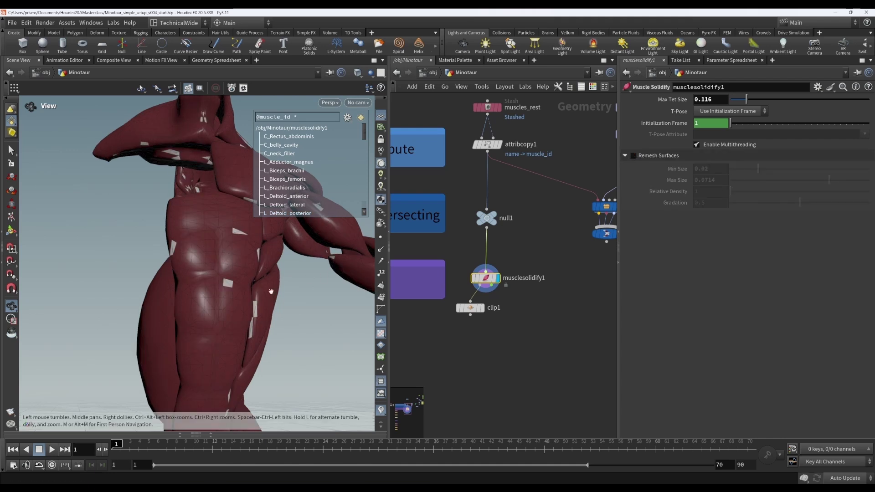
{"action": "left_click_drag", "start_coordinate": [271, 291], "coordinate": [210, 334]}
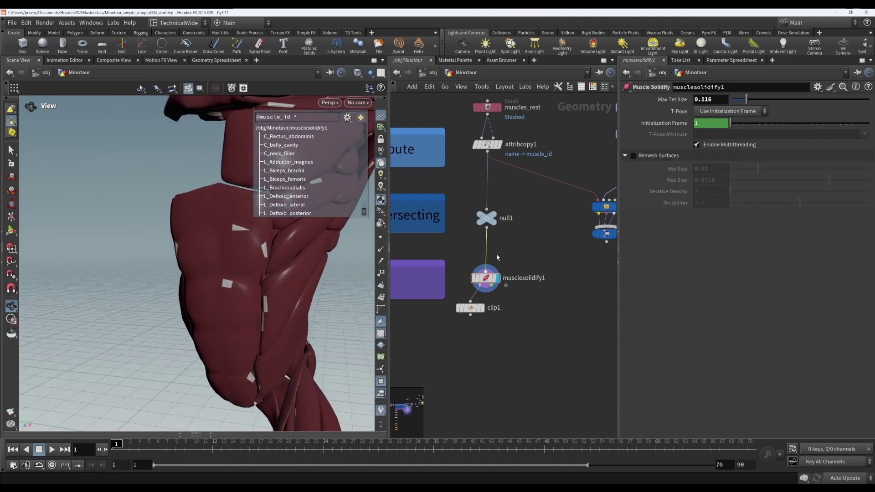
{"action": "key", "text": "Tab"}
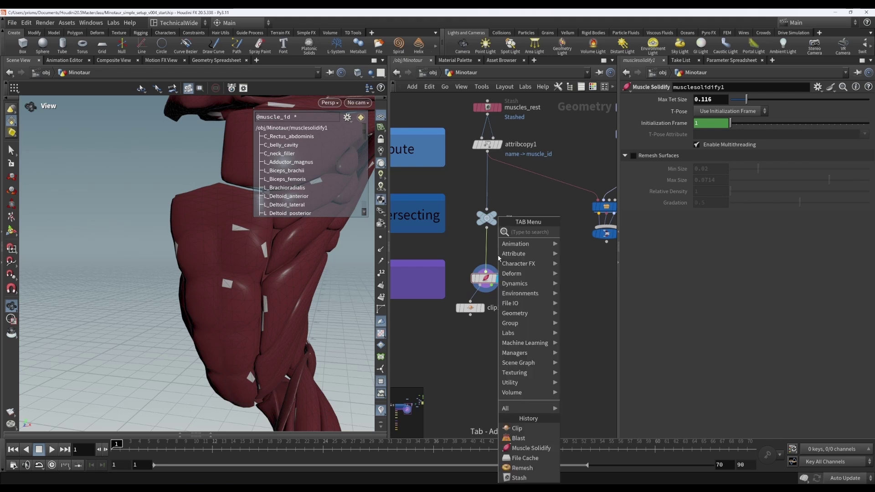
{"action": "type", "text": "rem"}
{"action": "key", "text": "Return"}
{"action": "left_click", "coordinate": [489, 250]}
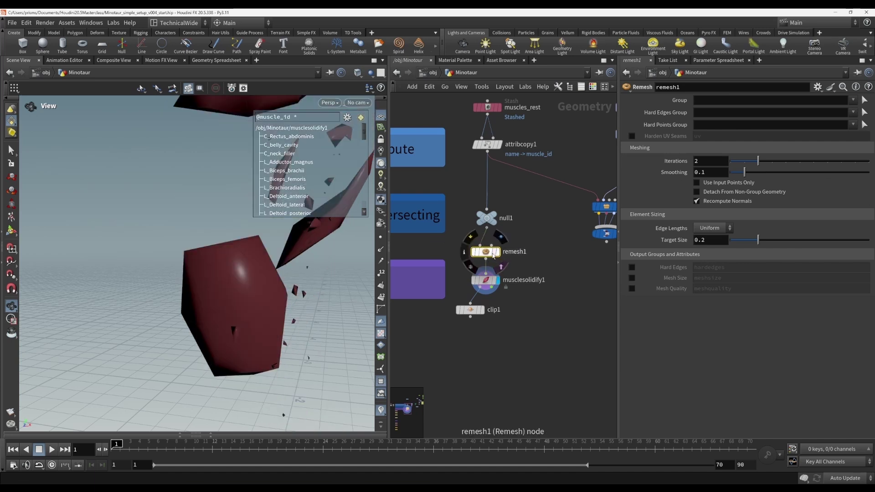
- Set remesh1's Edge Lengths to Adaptive and enable its Max Size
{"action": "left_click", "coordinate": [711, 228]}
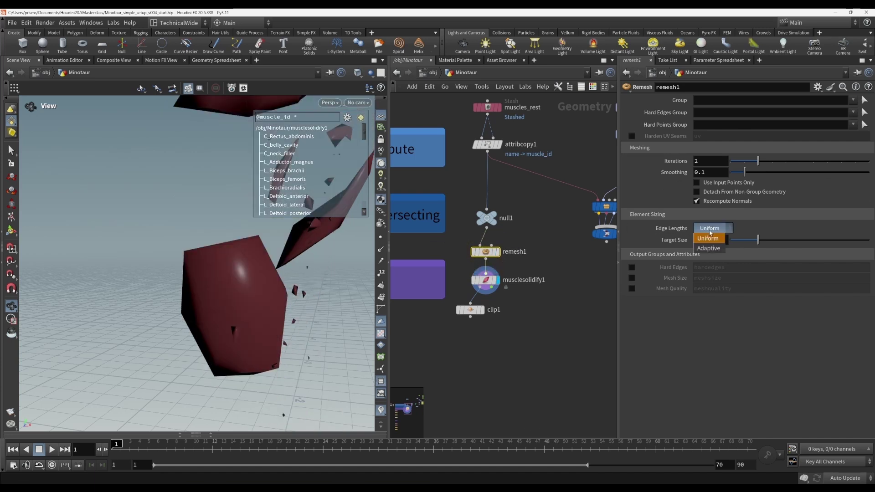
{"action": "left_click", "coordinate": [709, 249]}
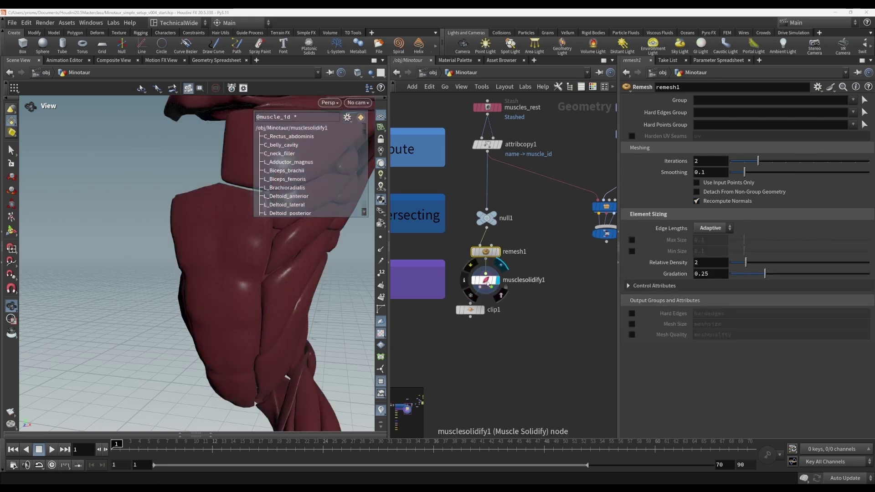
{"action": "left_click", "coordinate": [632, 240]}
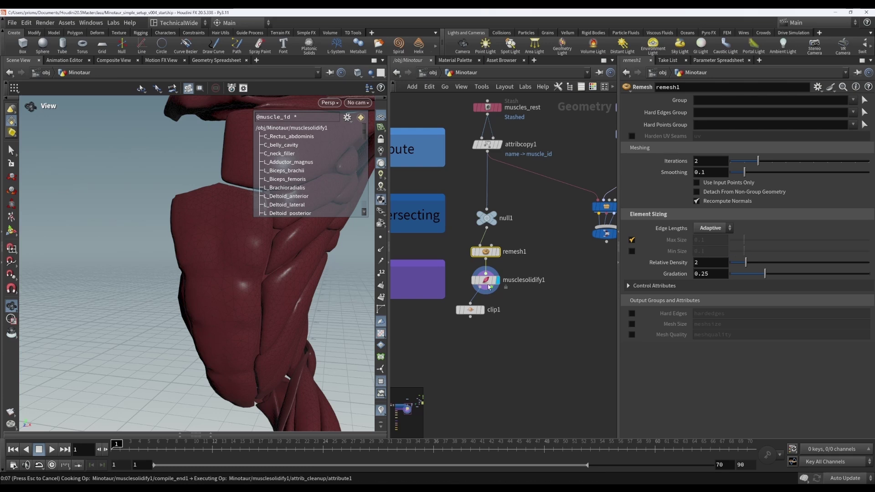
- Stop the solidify cook and set remesh1's Min Size to 0.01
{"action": "key", "text": "Down"}
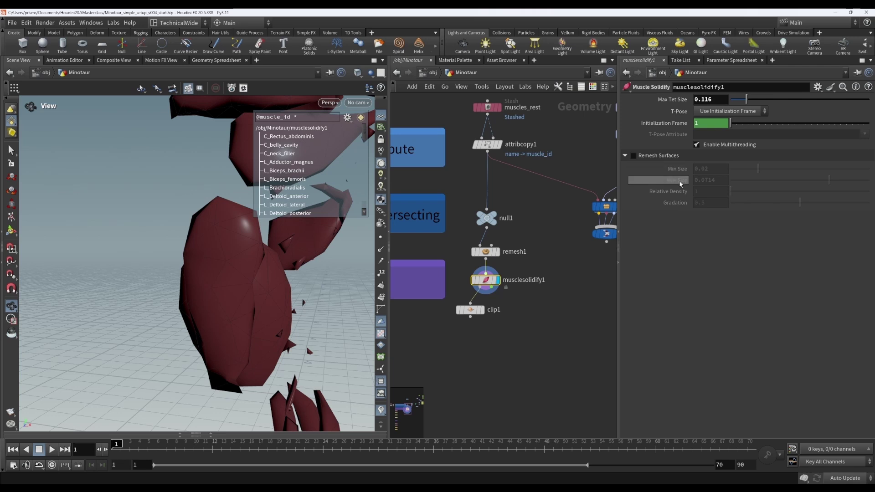
{"action": "mouse_move", "coordinate": [488, 255]}
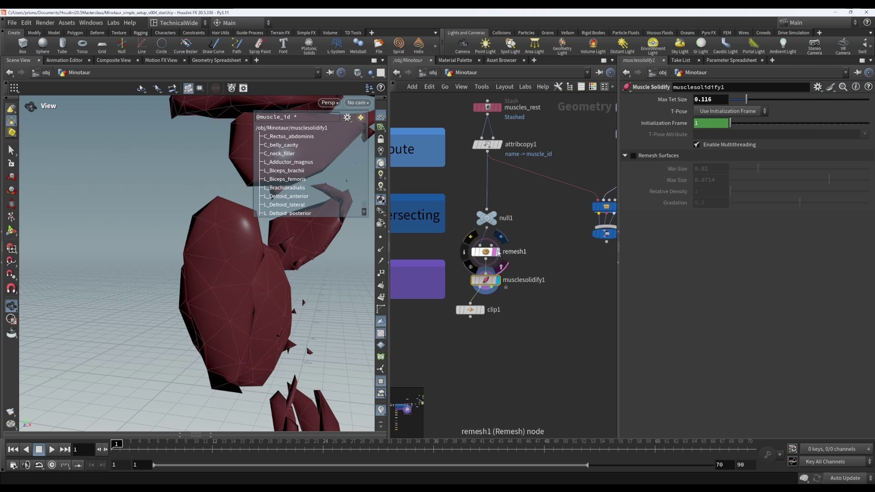
{"action": "left_click", "coordinate": [487, 254]}
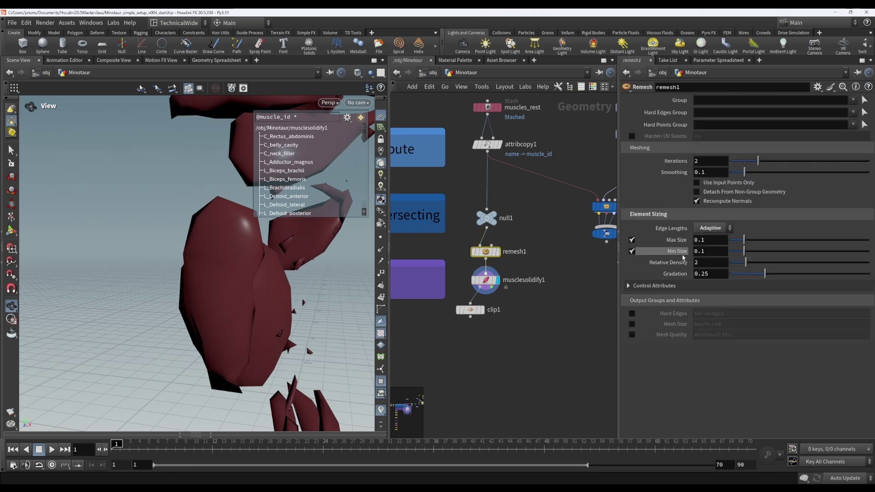
{"action": "left_click", "coordinate": [700, 252]}
{"action": "type", "text": "0"}
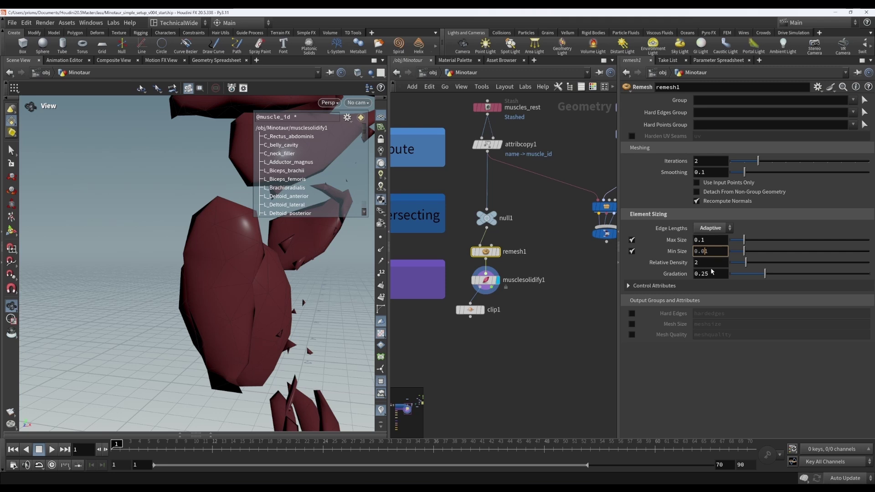
{"action": "key", "text": "Return"}
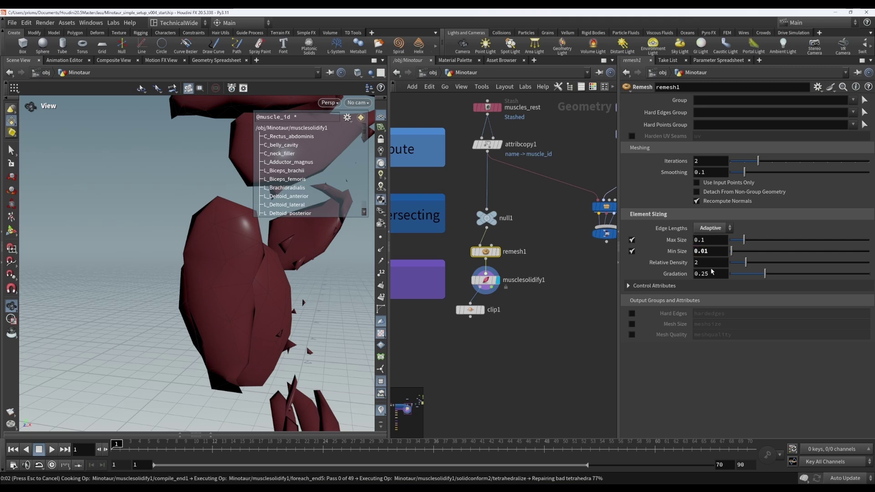
- Compare musclesolidify1's solidified rib muscles against the remesh1 settings
{"action": "left_click", "coordinate": [485, 280]}
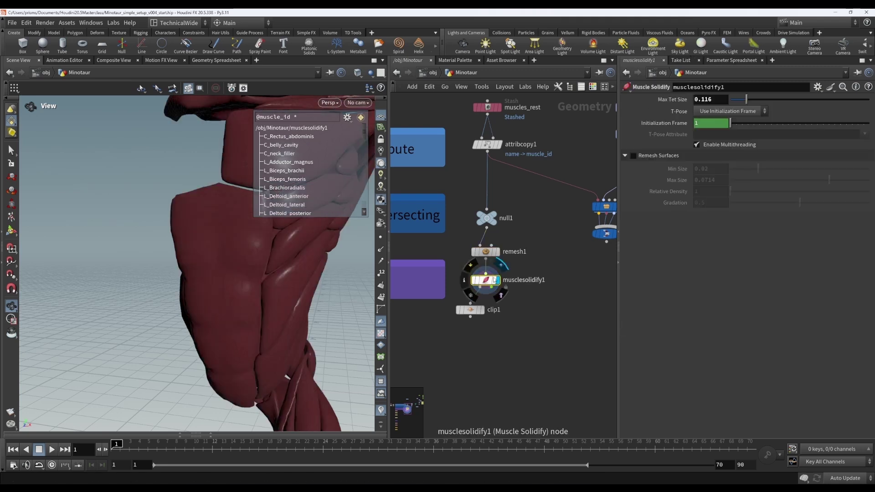
{"action": "left_click", "coordinate": [489, 255]}
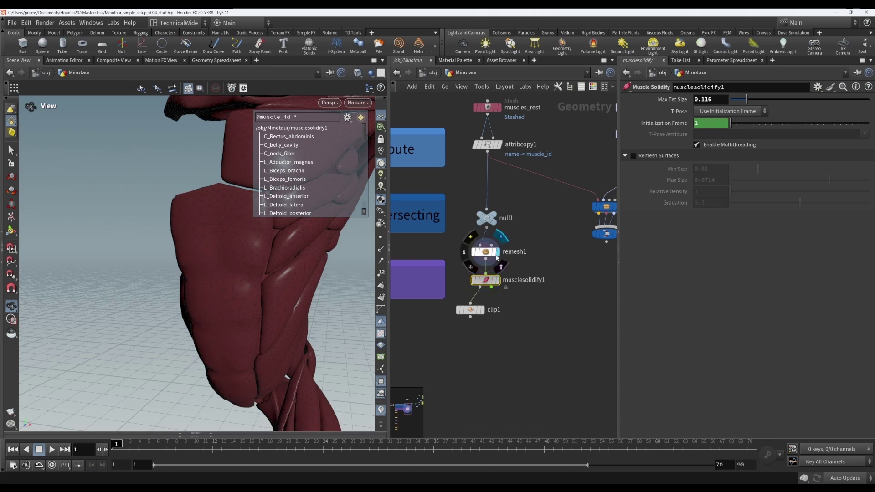
{"action": "mouse_move", "coordinate": [500, 286]}
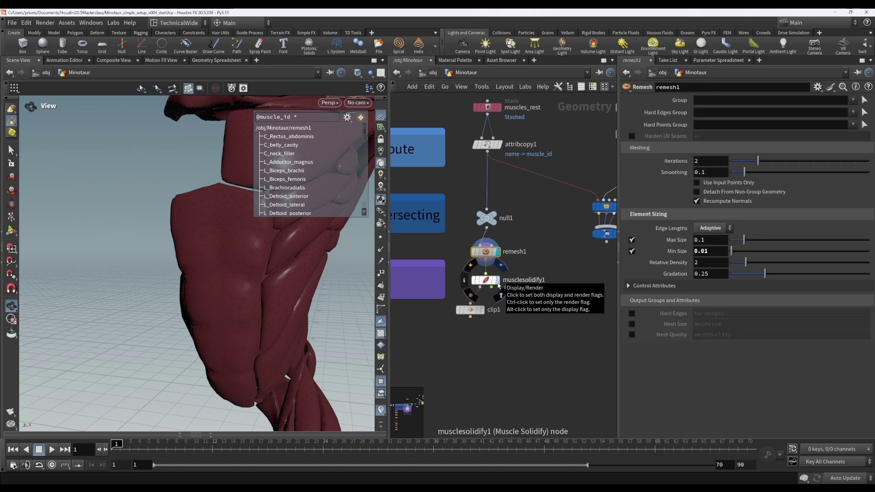
{"action": "left_click", "coordinate": [486, 279]}
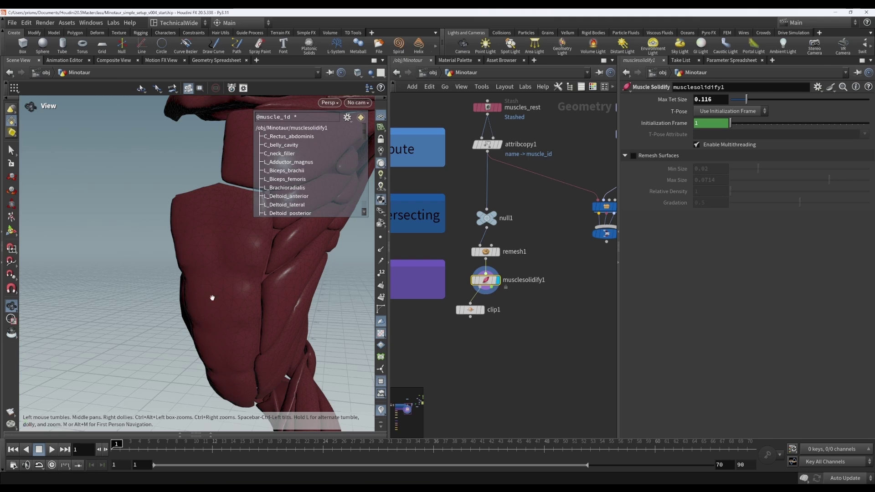
{"action": "left_click_drag", "start_coordinate": [201, 285], "coordinate": [493, 259]}
{"action": "left_click", "coordinate": [485, 252]}
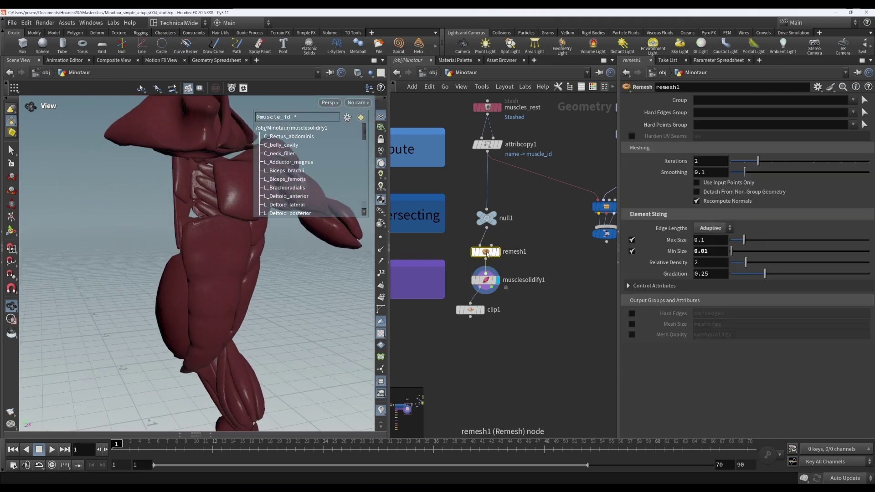
{"action": "left_click", "coordinate": [474, 251]}
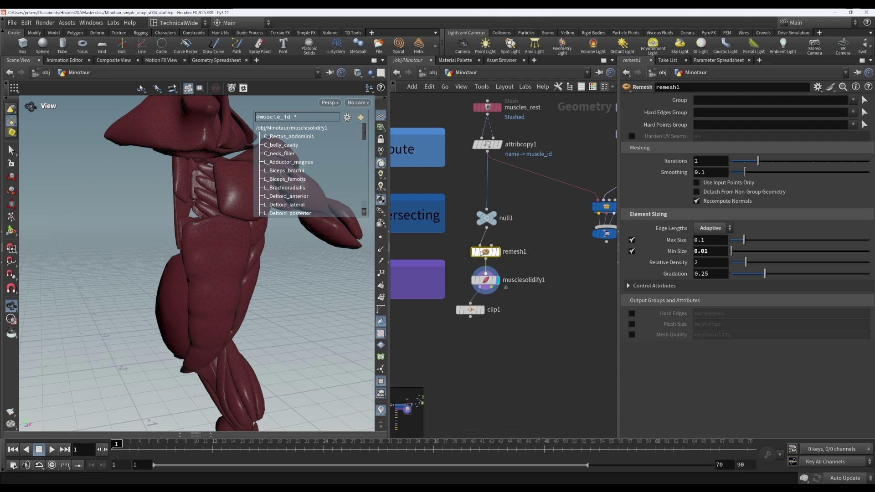
{"action": "left_click", "coordinate": [485, 279]}
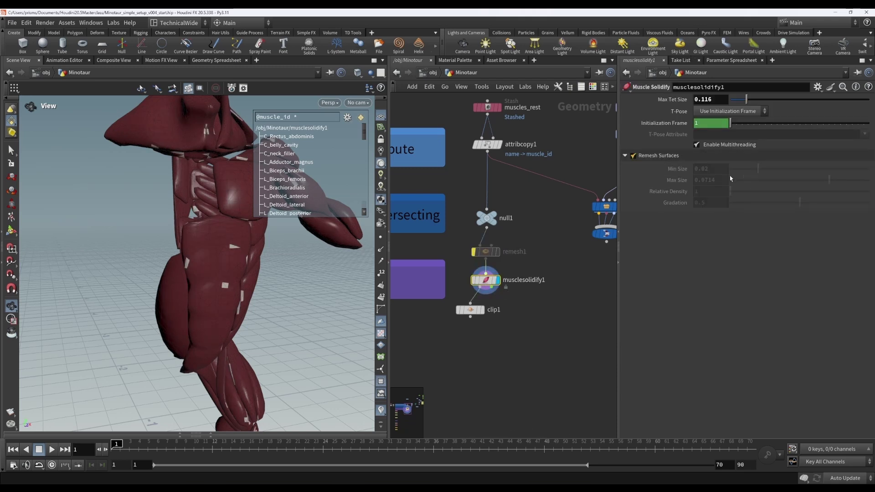
{"action": "scroll", "coordinate": [248, 280], "scroll_direction": "up", "scroll_amount": 6}
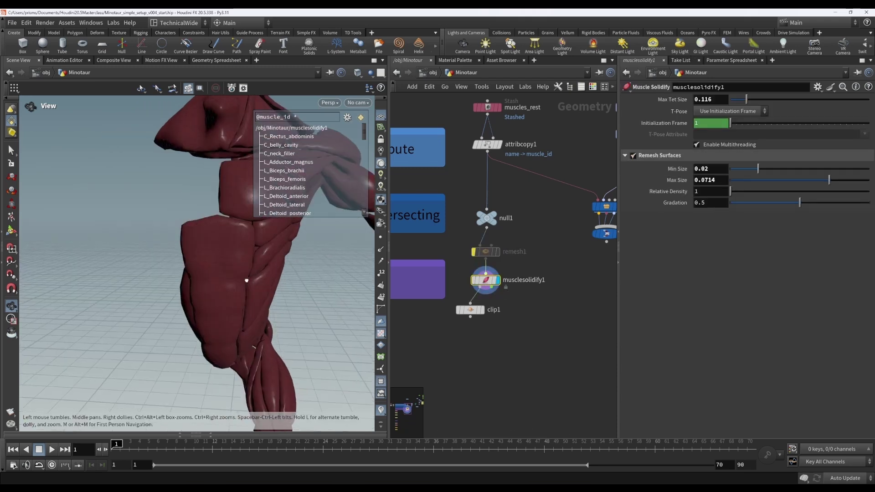
{"action": "left_click_drag", "start_coordinate": [257, 293], "coordinate": [183, 294]}
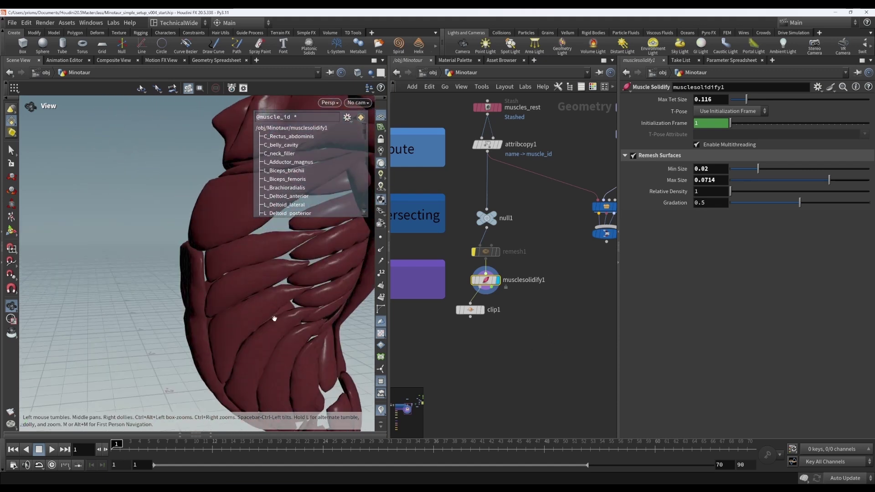
{"action": "left_click_drag", "start_coordinate": [274, 319], "coordinate": [228, 262]}
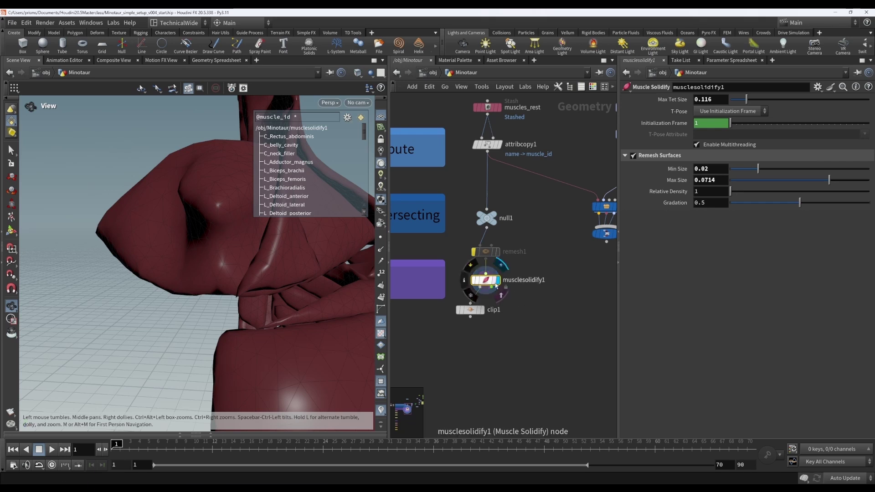
{"action": "left_click", "coordinate": [634, 155]}
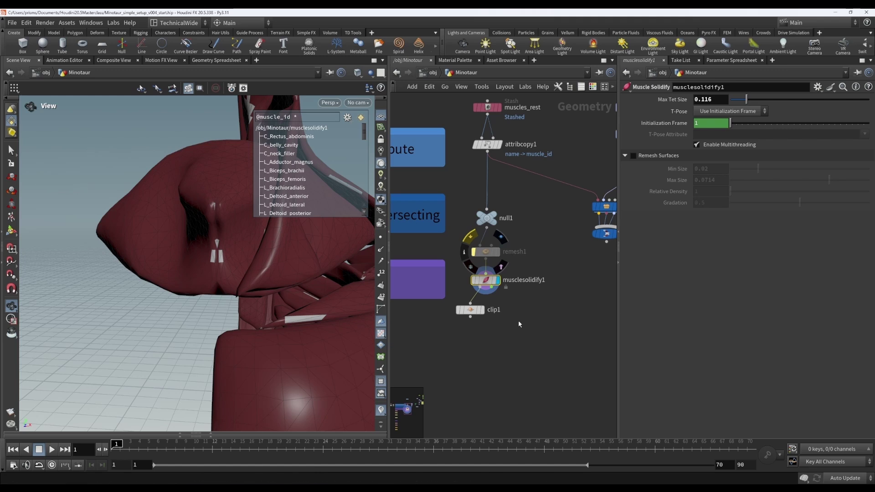
{"action": "key", "text": "Up"}
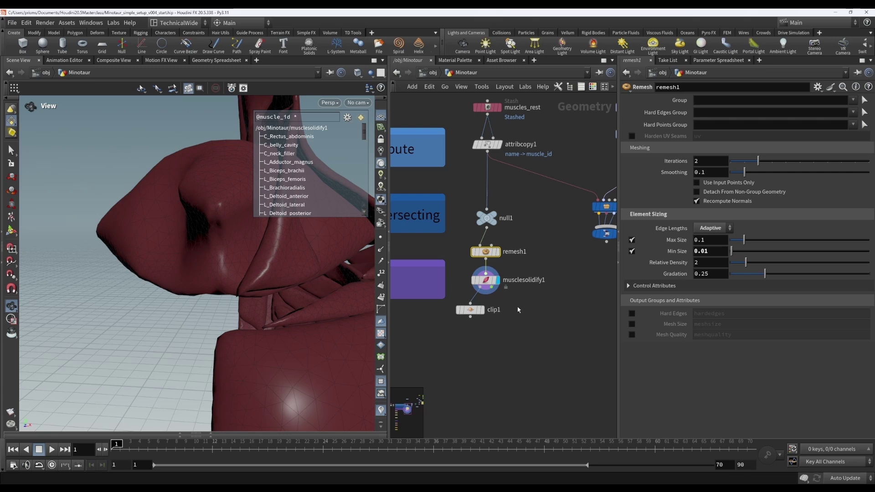
- Bypass remesh1 and re-enable musclesolidify1's own Remesh Surfaces, sized 0.02 to 0.0714
{"action": "left_click_drag", "start_coordinate": [470, 310], "coordinate": [448, 316]}
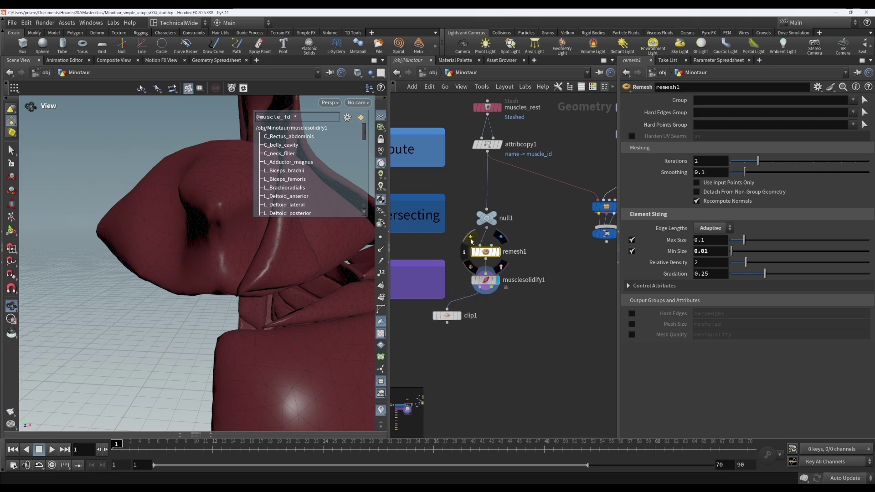
{"action": "left_click", "coordinate": [471, 238]}
{"action": "left_click", "coordinate": [485, 280]}
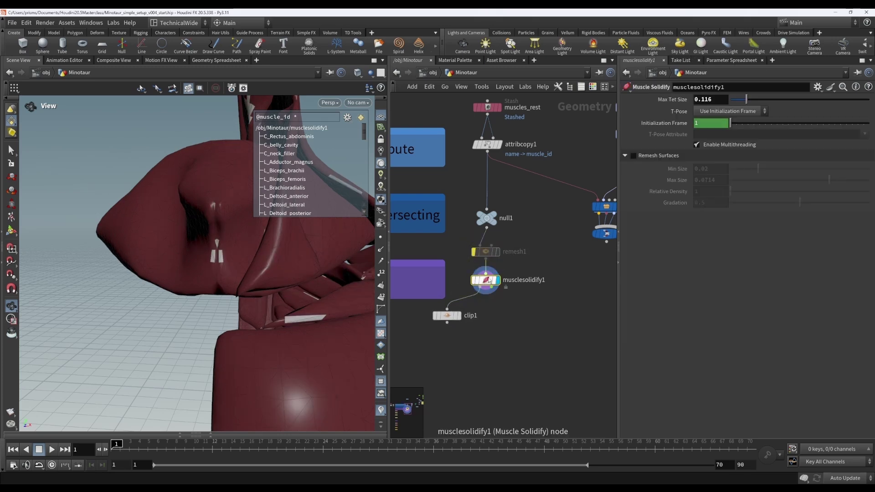
{"action": "left_click", "coordinate": [633, 156]}
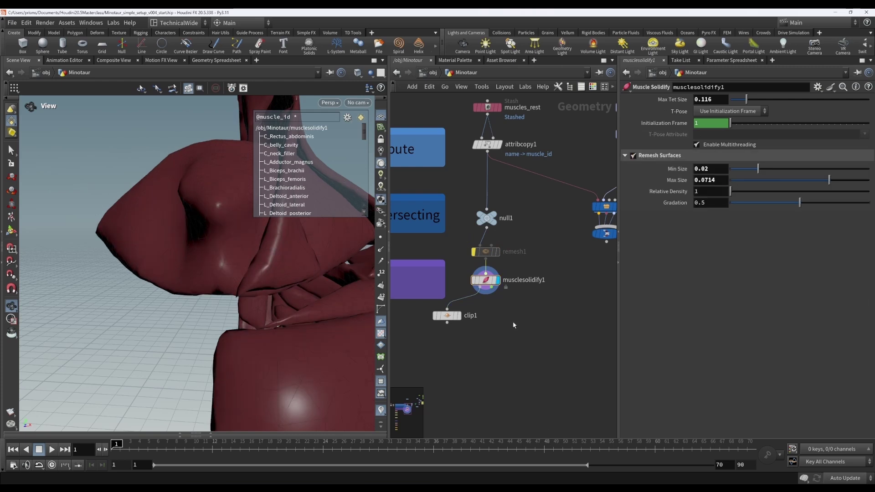
{"action": "key", "text": "Tab"}
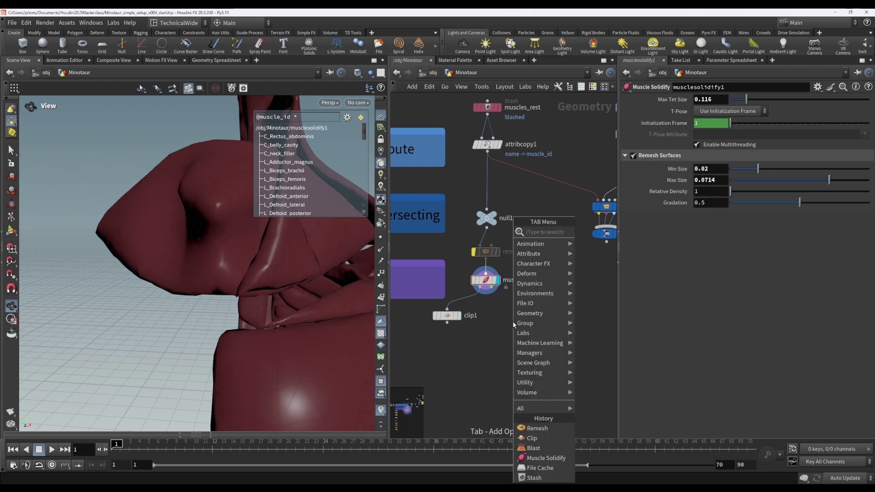
- Add a File Cache node and place it directly below musclesolidify1
{"action": "type", "text": "clip"}
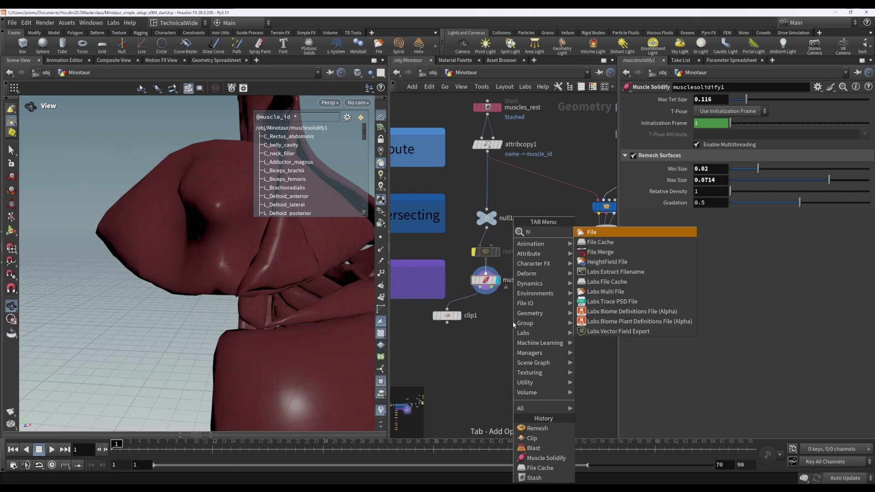
{"action": "key", "text": "Return"}
{"action": "left_click", "coordinate": [513, 323]}
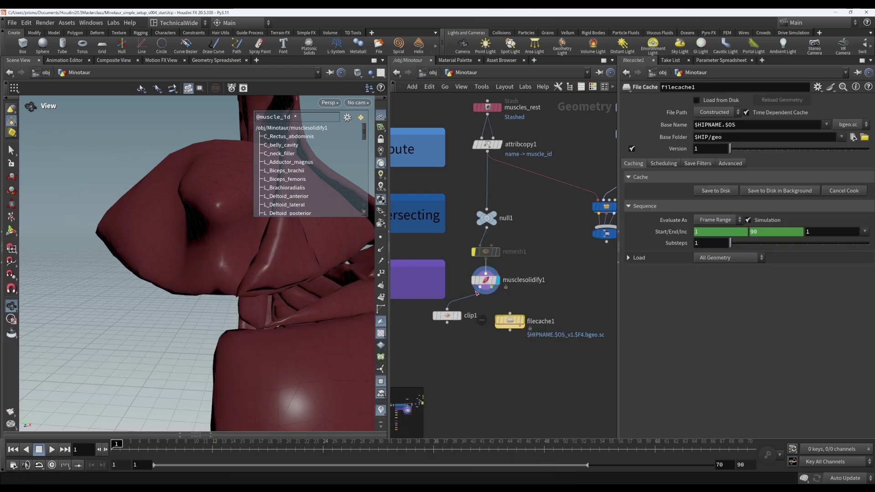
{"action": "left_click_drag", "start_coordinate": [510, 321], "coordinate": [482, 338]}
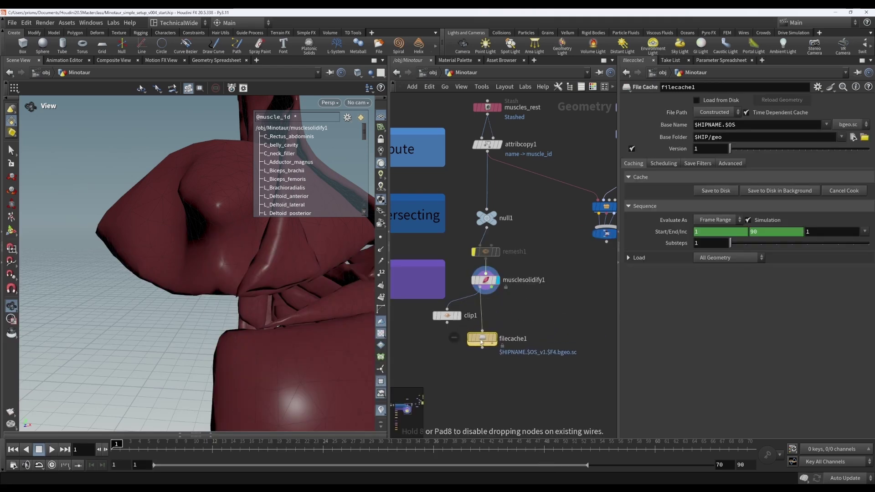
- Uncheck Time Dependent Cache and strip '$SHIPNAME.' so the base name is $OS
{"action": "left_click", "coordinate": [774, 114]}
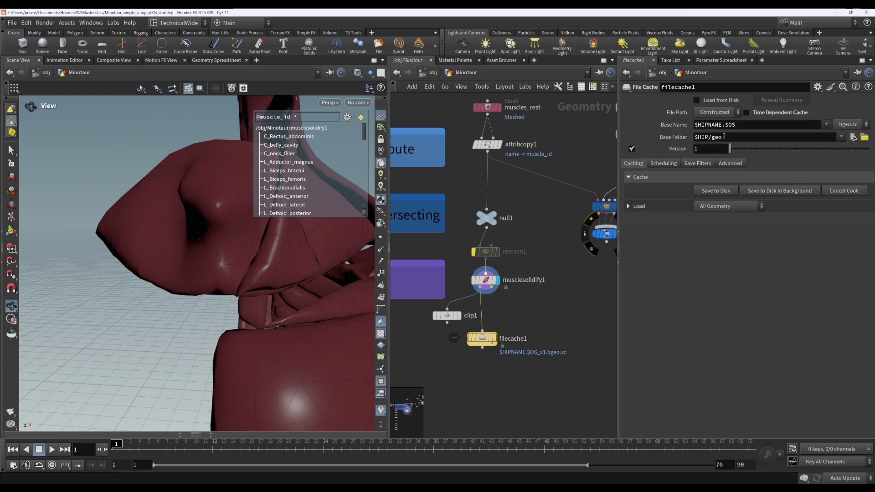
{"action": "left_click_drag", "start_coordinate": [726, 124], "coordinate": [638, 137]}
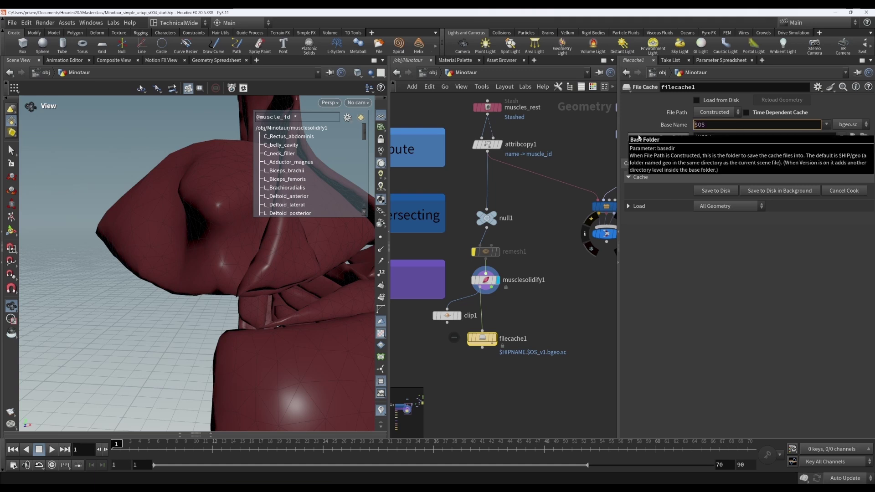
{"action": "key", "text": "BackSpace"}
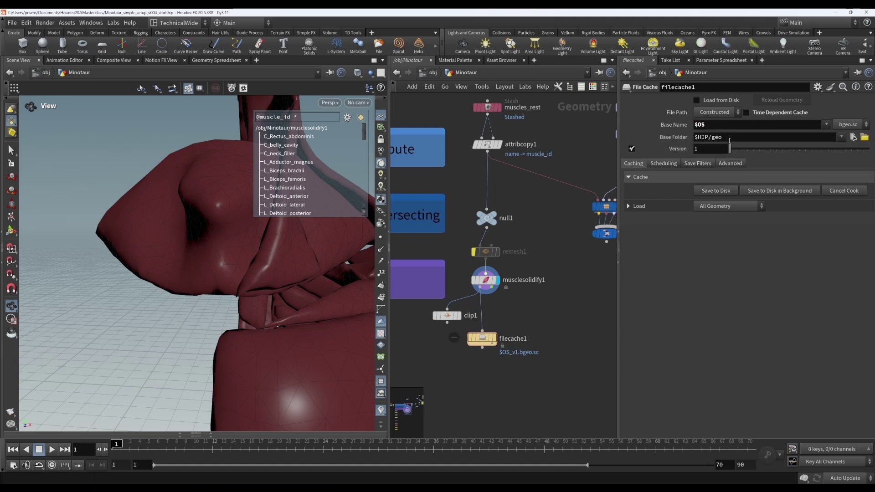
{"action": "double_click", "coordinate": [706, 125]}
- Preview the evaluated base name, then rename the File Cache node to muscle_solidified
{"action": "middle_click", "coordinate": [700, 127]}
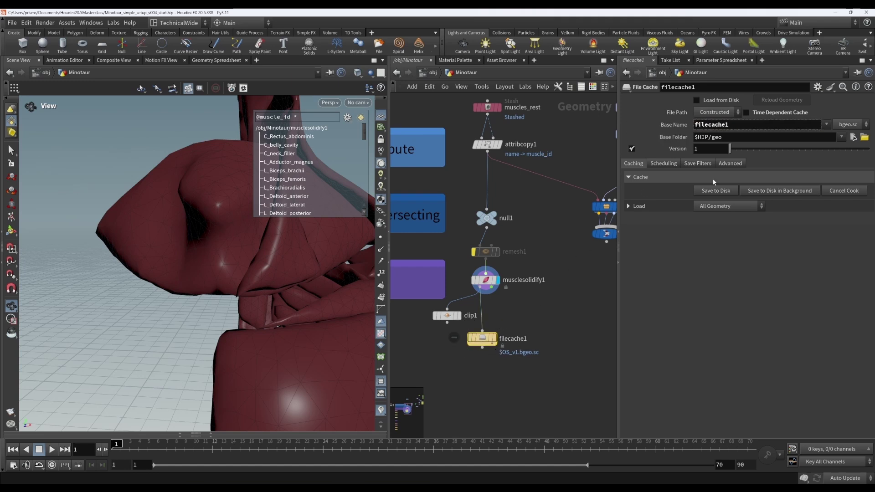
{"action": "double_click", "coordinate": [521, 342]}
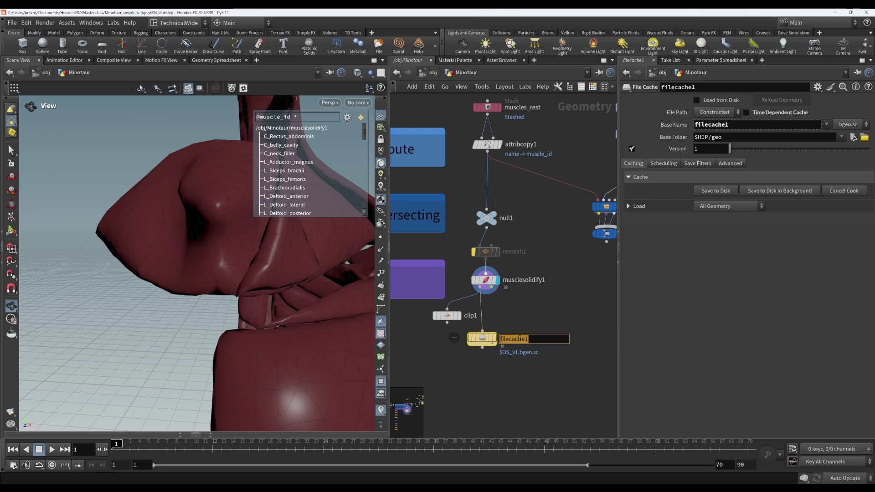
{"action": "type", "text": "muscl"}
{"action": "type", "text": "_solif"}
{"action": "key", "text": "BackSpace"}
{"action": "type", "text": "dified"}
{"action": "key", "text": "Return"}
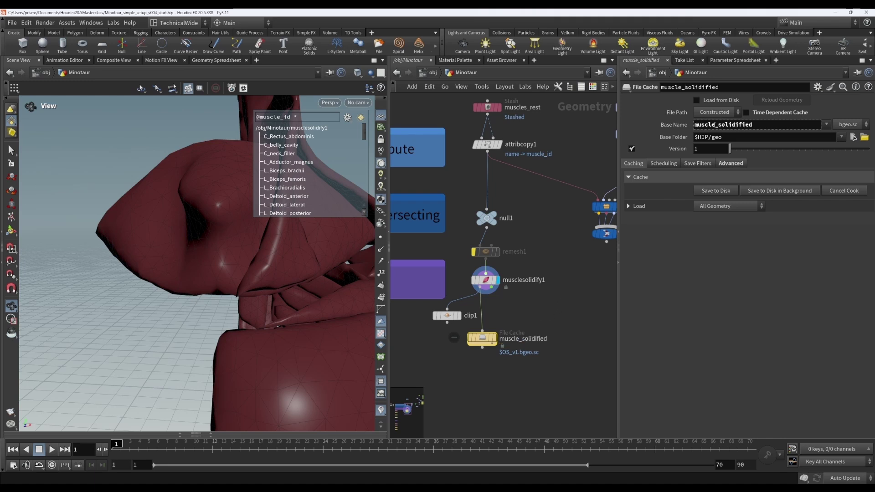
- Re-enter $OS as the Base Name and check the $HIP/geo base folder
{"action": "double_click", "coordinate": [721, 125]}
{"action": "type", "text": "$OS"}
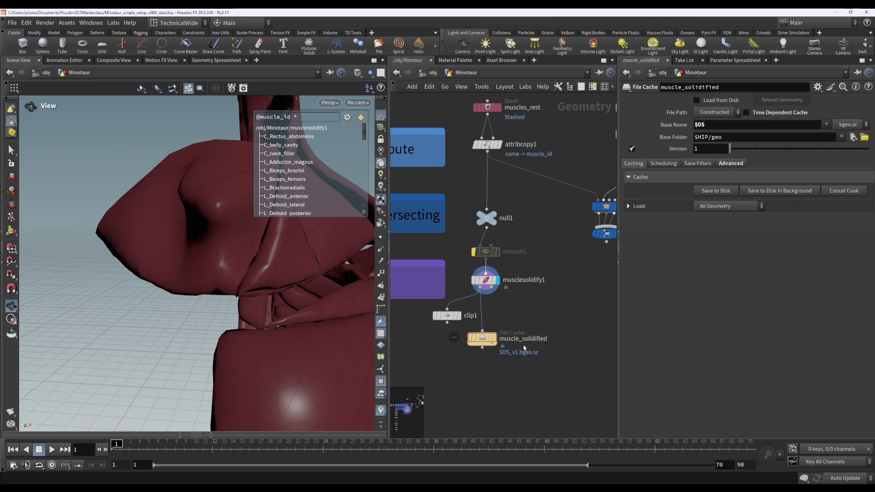
{"action": "left_click", "coordinate": [710, 137]}
{"action": "left_click", "coordinate": [710, 137]}
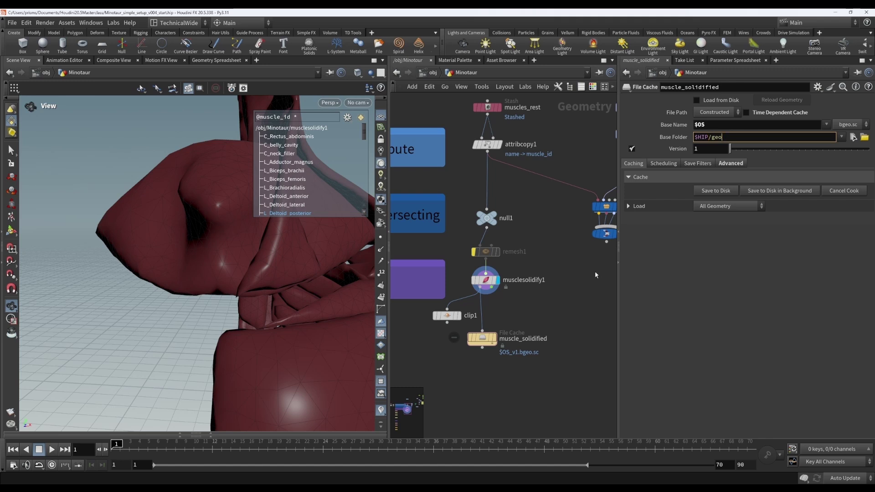
- Turn off Harden Base Name on Save and save the muscle cache to disk
{"action": "left_click", "coordinate": [729, 162]}
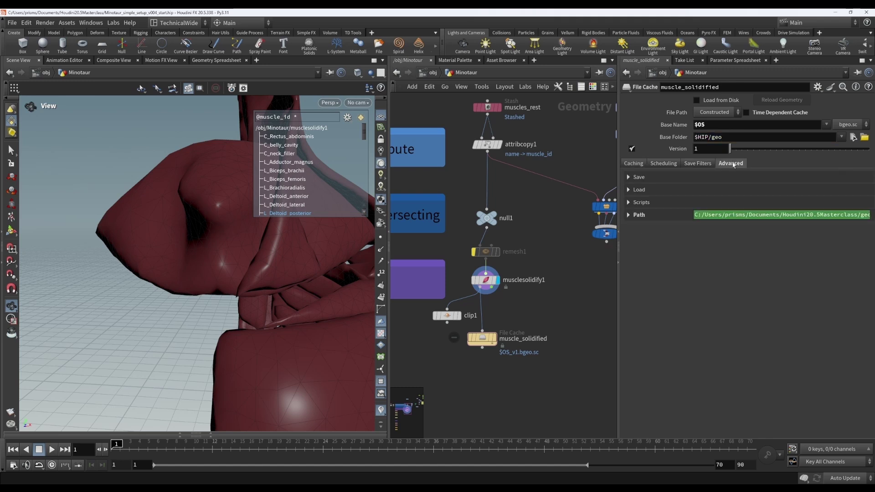
{"action": "left_click", "coordinate": [676, 178]}
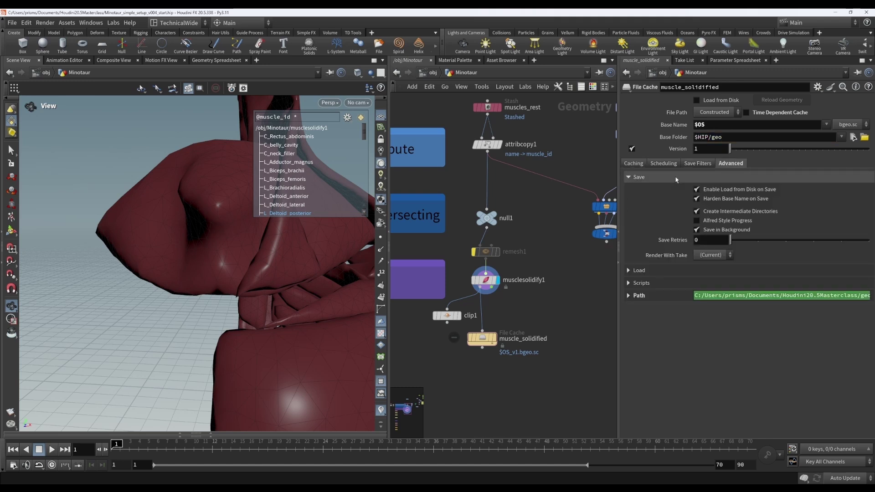
{"action": "left_click", "coordinate": [698, 200]}
{"action": "left_click", "coordinate": [634, 163]}
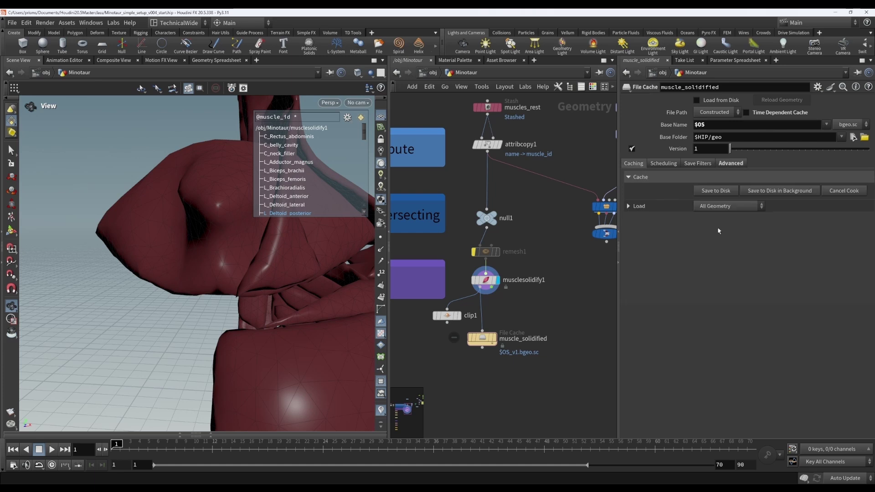
{"action": "left_click", "coordinate": [715, 192]}
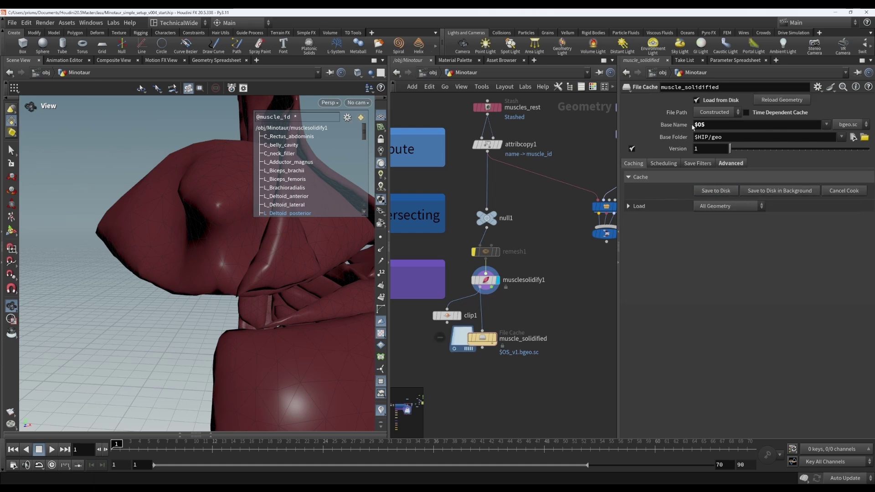
{"action": "left_click", "coordinate": [731, 163]}
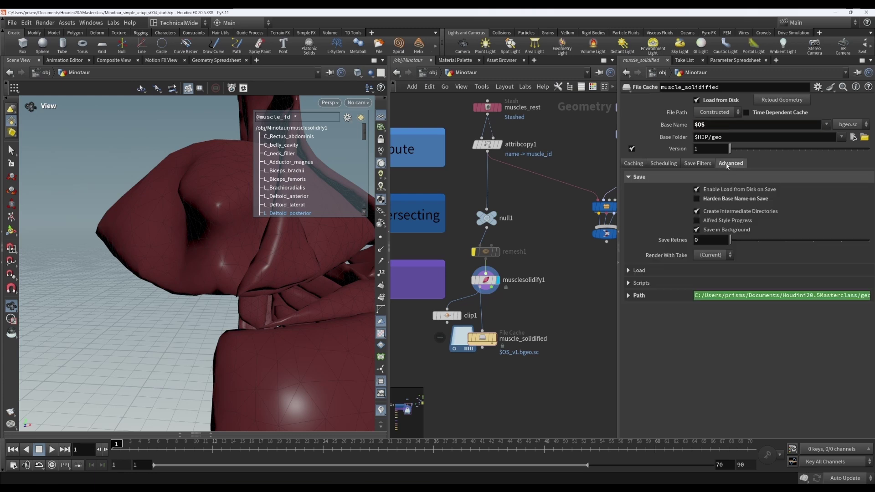
{"action": "left_click", "coordinate": [633, 163]}
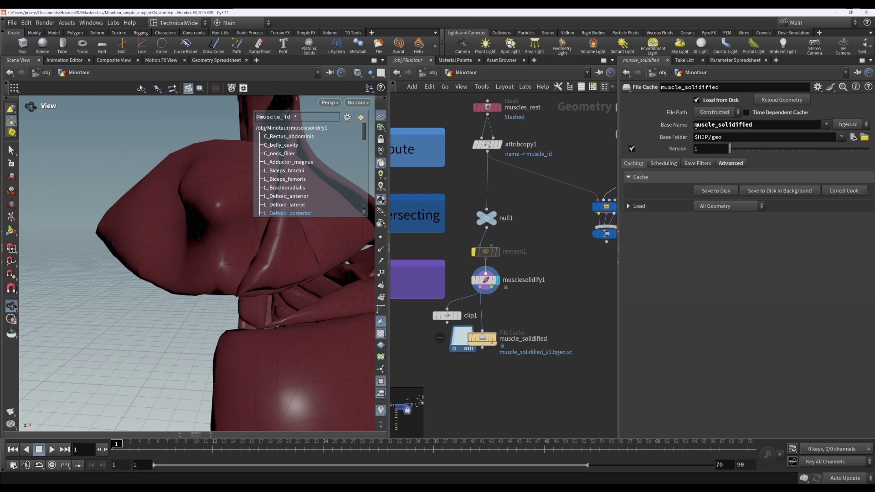
- Turn Harden Base Name on Save off again and display the muscle_solidified node
{"action": "left_click_drag", "start_coordinate": [754, 129], "coordinate": [689, 129]}
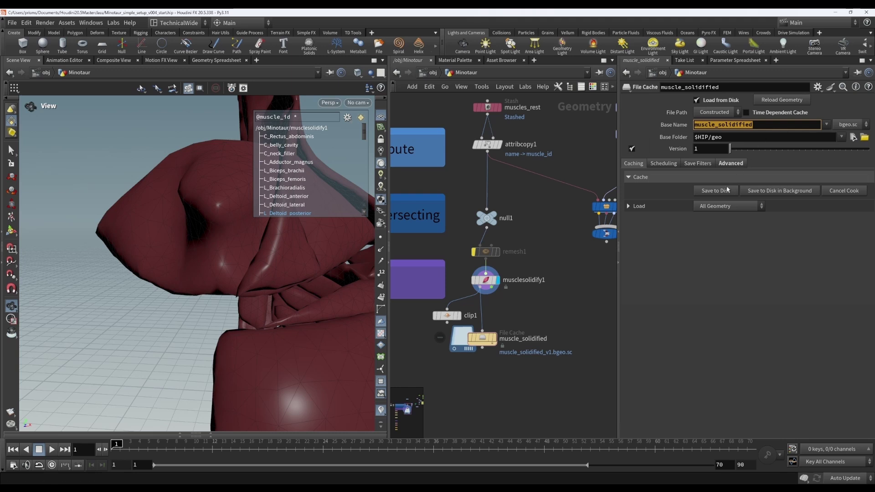
{"action": "double_click", "coordinate": [530, 339]}
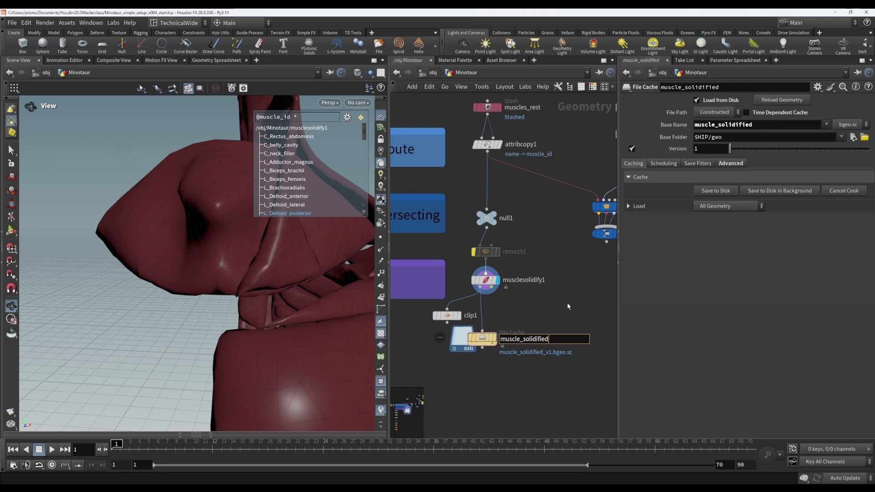
{"action": "key", "text": "Return"}
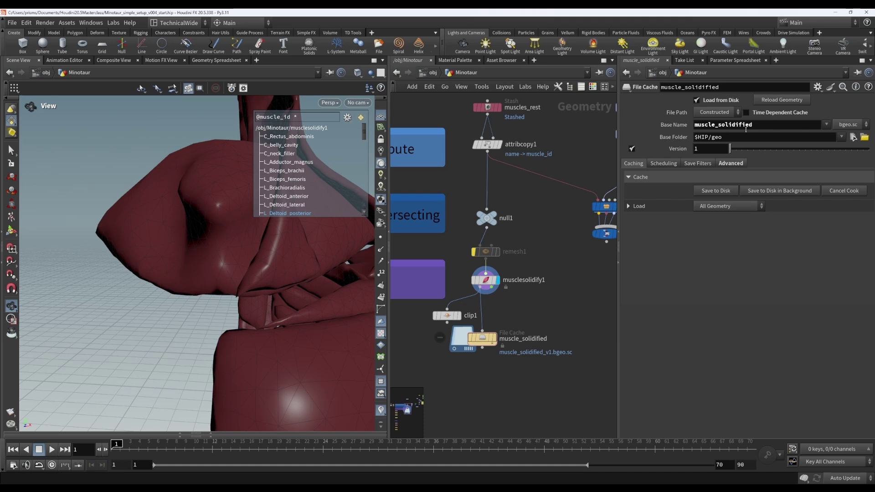
{"action": "left_click", "coordinate": [731, 163]}
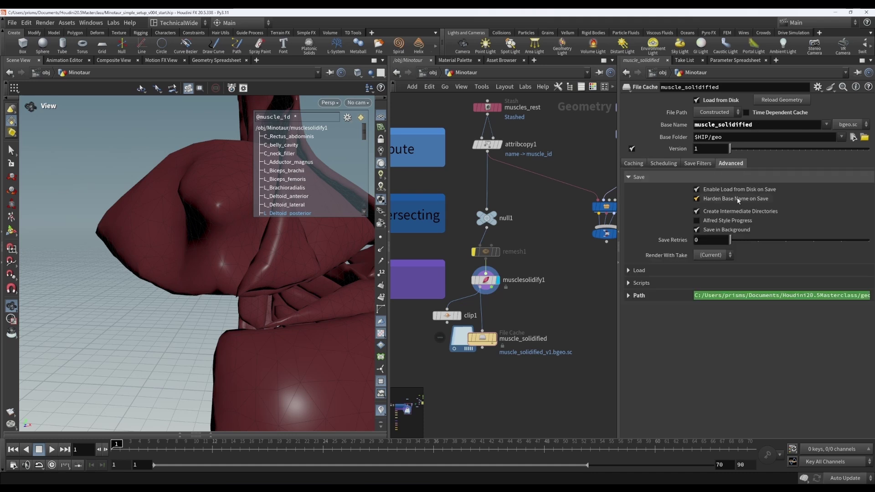
{"action": "left_click", "coordinate": [739, 200]}
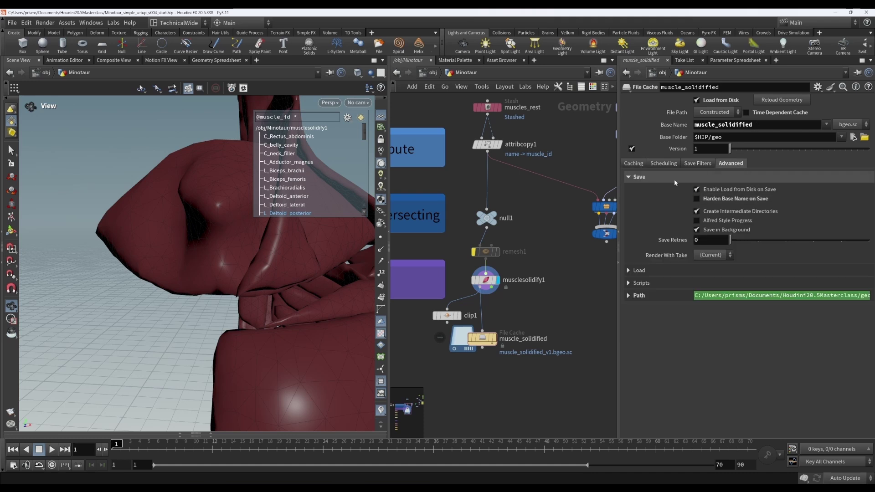
{"action": "left_click", "coordinate": [495, 339]}
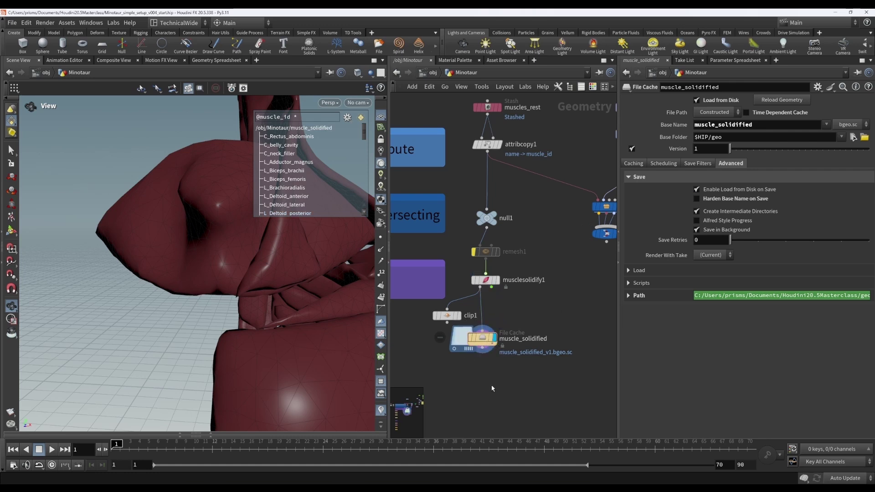